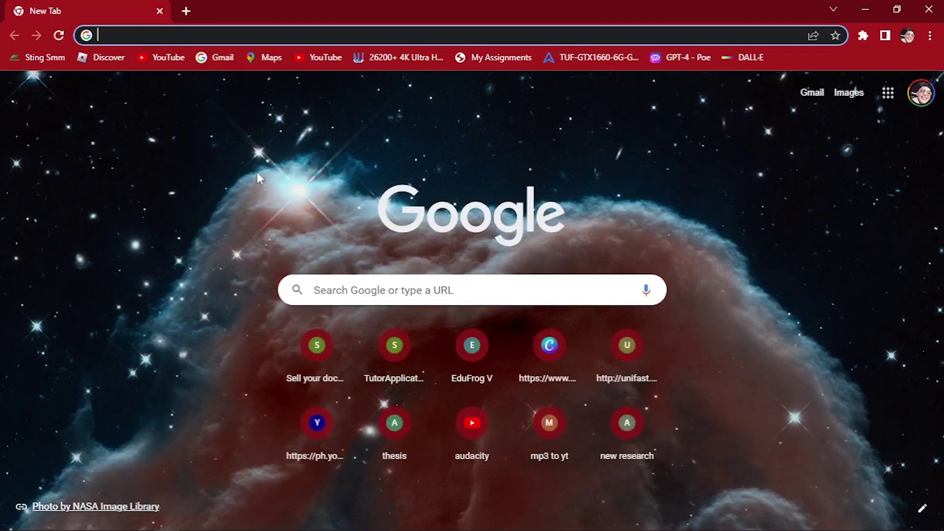
Step: Load canva.com in Chrome and start a new blank video design
type("ca")
key("Return")
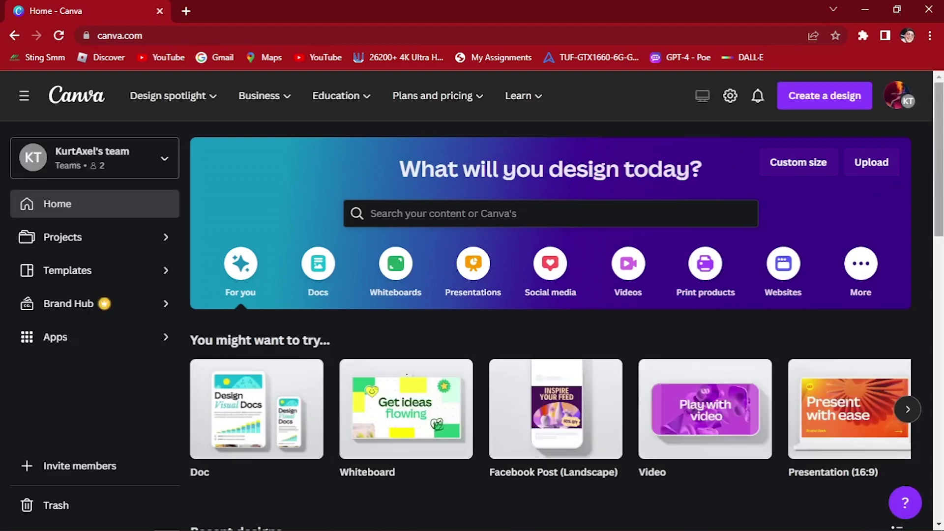
scroll(803, 210, "down", 6)
scroll(932, 260, "up", 6)
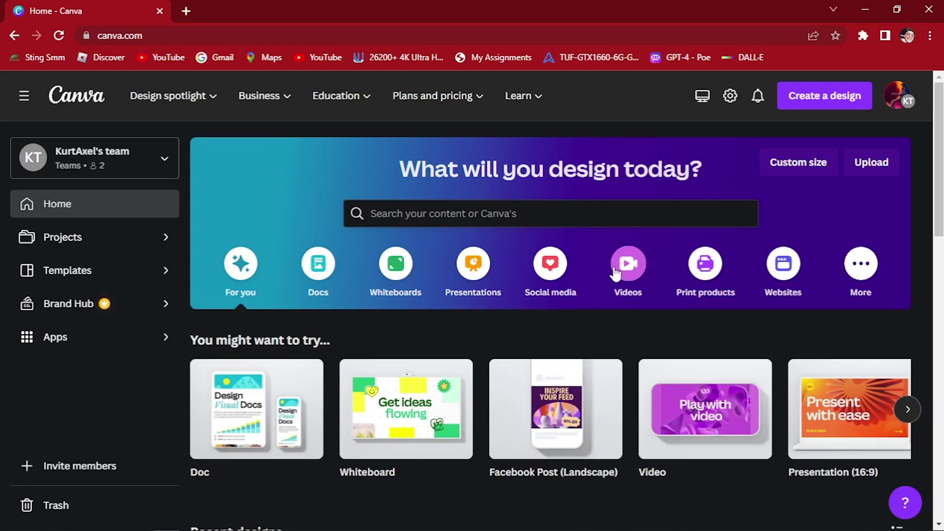
left_click(626, 270)
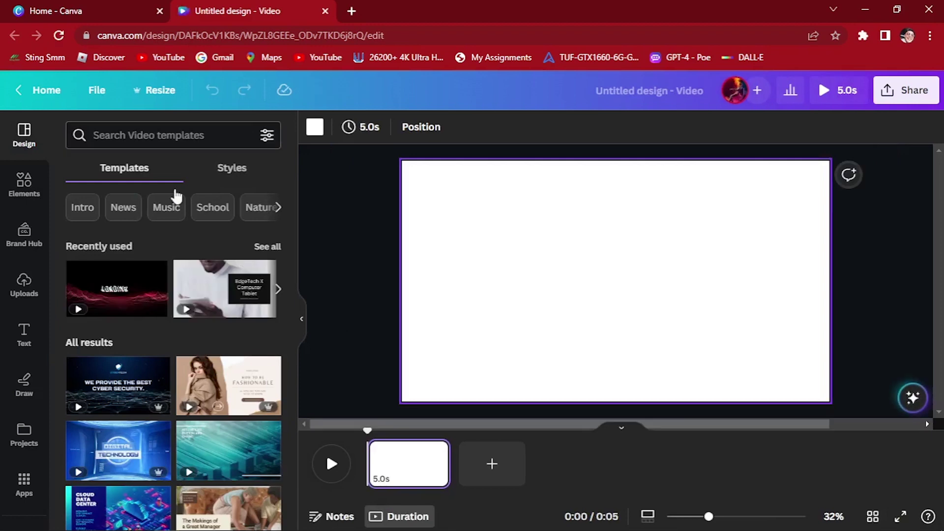
Step: Search elements for 'background', filter to videos and browse the clip results
left_click(25, 186)
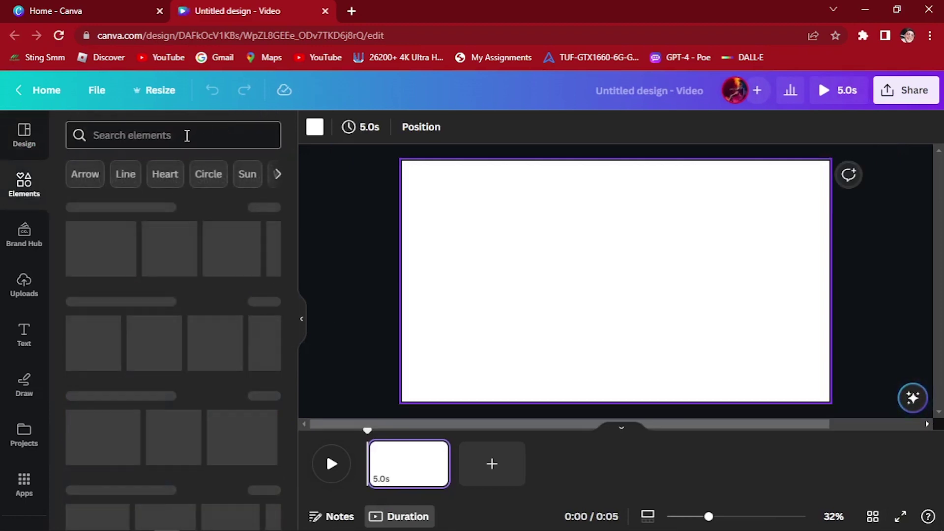
left_click(187, 136)
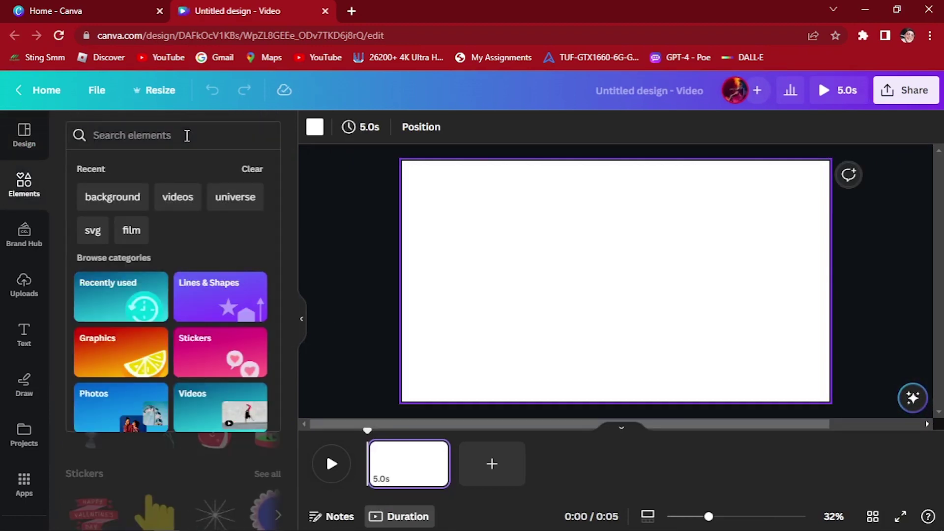
type("bac")
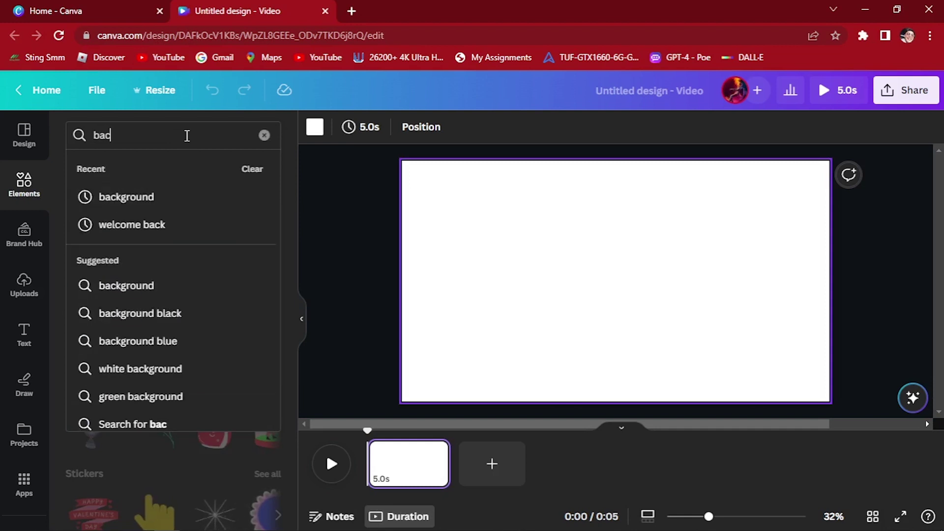
type("kground")
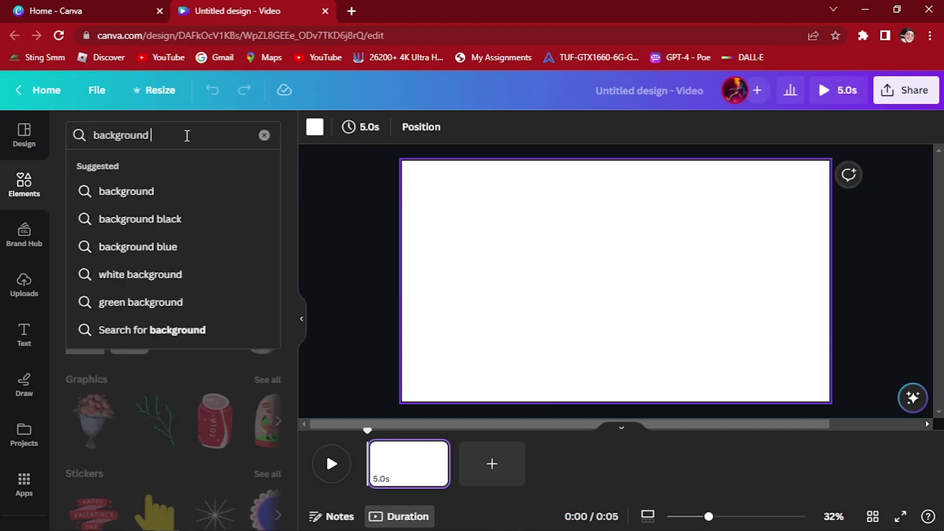
key("Return")
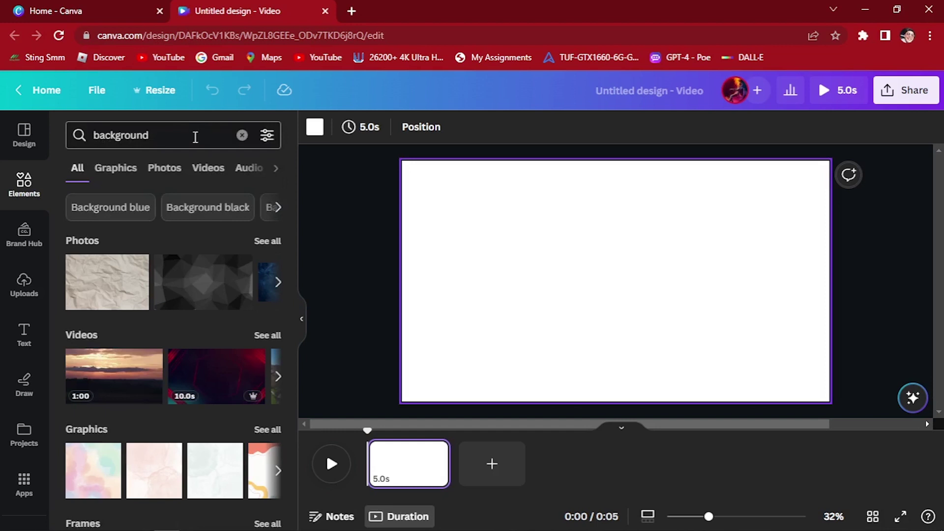
left_click(207, 169)
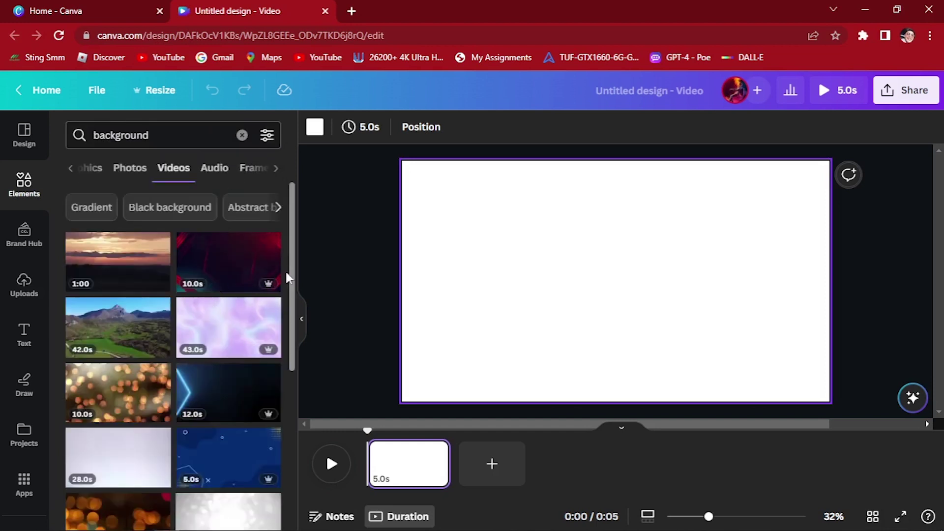
scroll(295, 281, "down", 5)
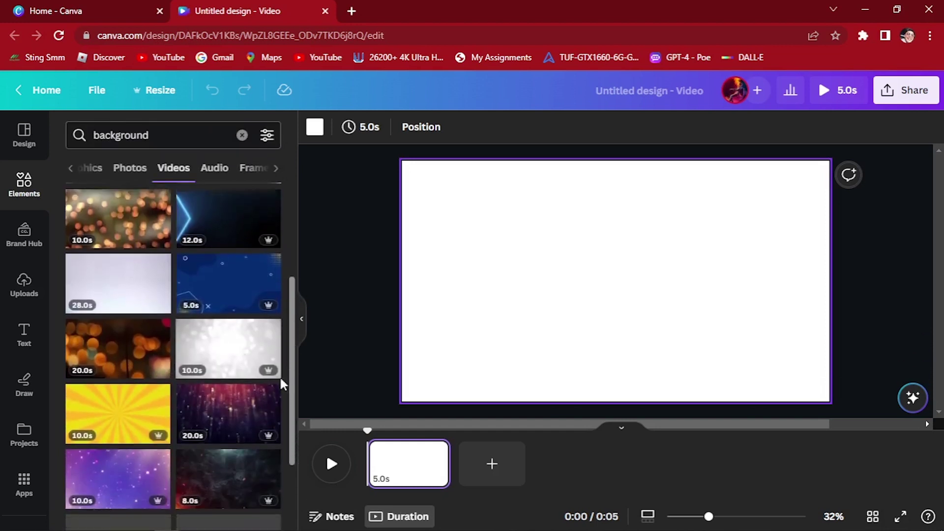
scroll(285, 433, "down", 2)
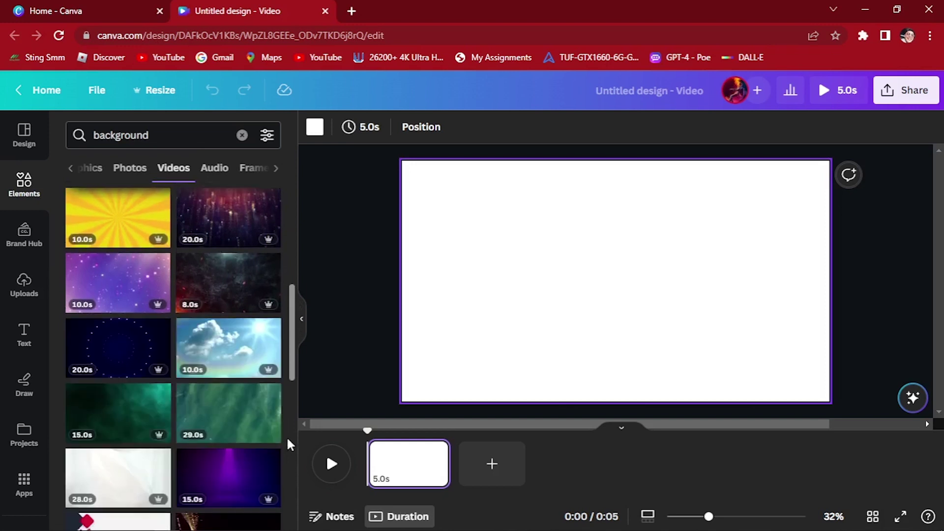
scroll(287, 437, "down", 1)
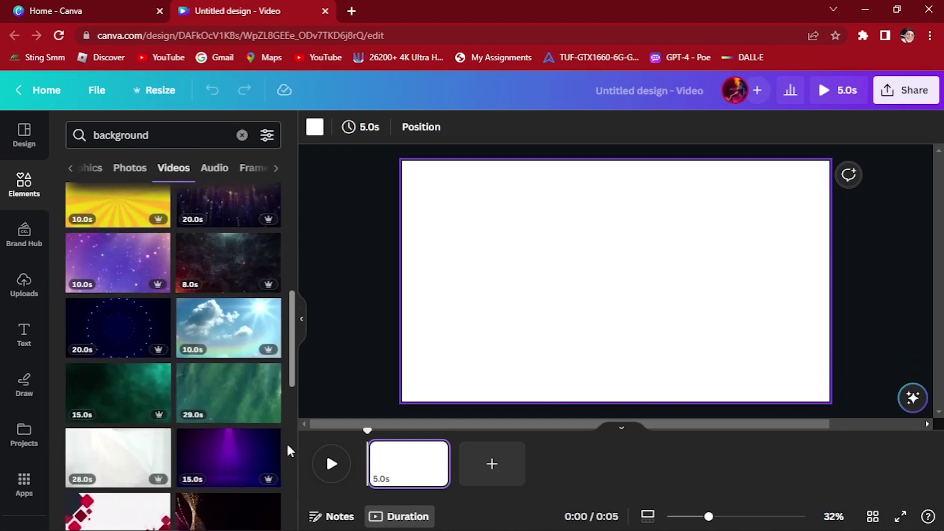
Step: Add the dark ember video, set it as the page background, and preview it
left_click(236, 267)
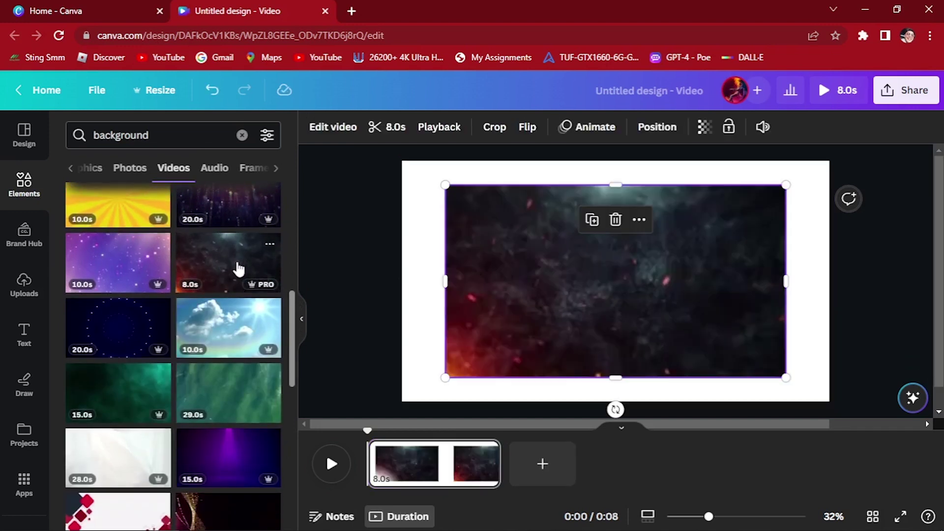
right_click(559, 262)
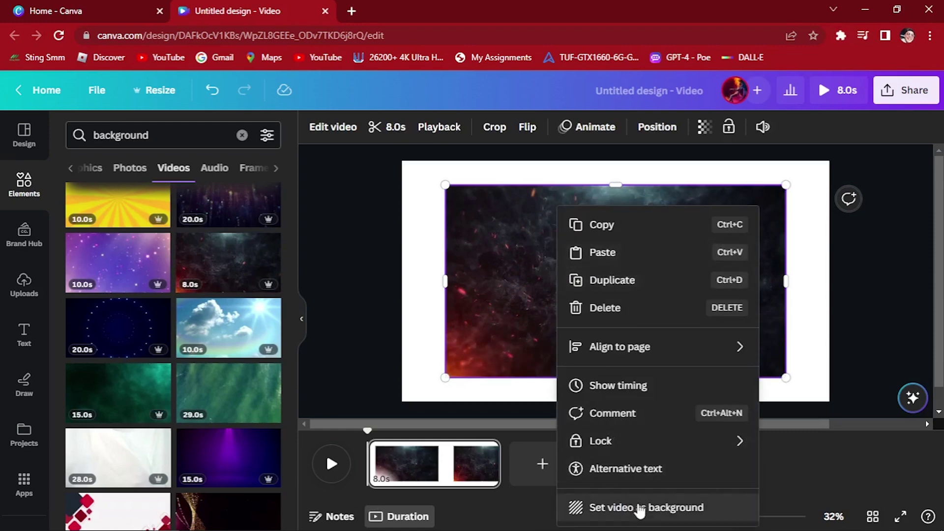
left_click(641, 508)
left_click(329, 469)
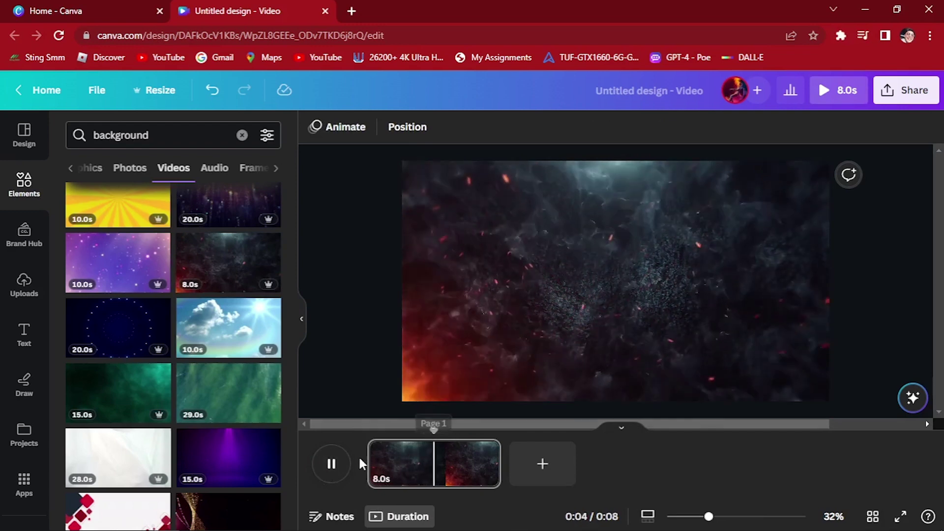
left_click(402, 517)
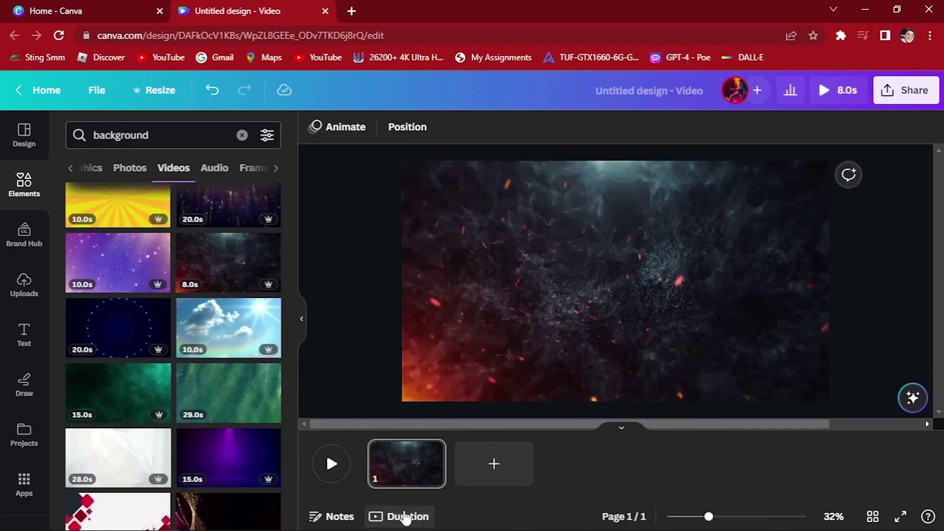
left_click(408, 516)
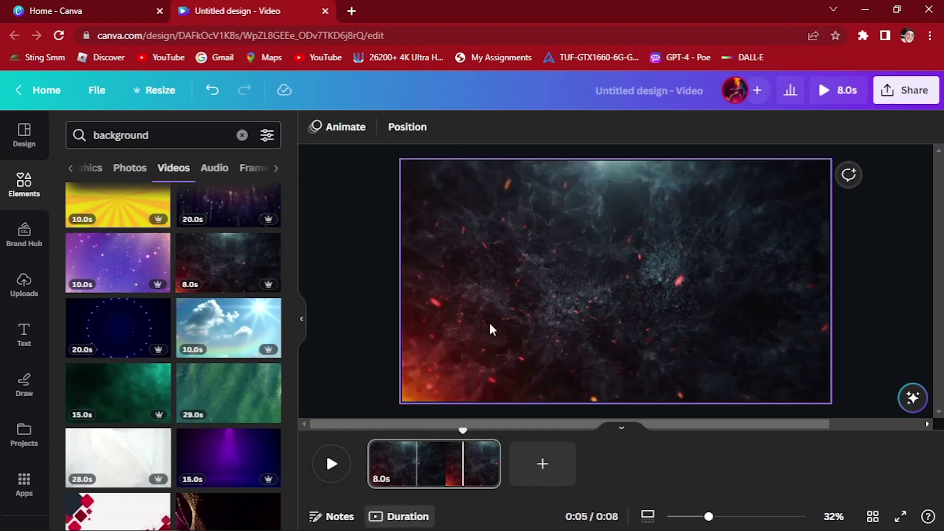
Step: Try extending the background clip to 120 seconds; it stays at 8.0 seconds
left_click(415, 459)
left_click(435, 131)
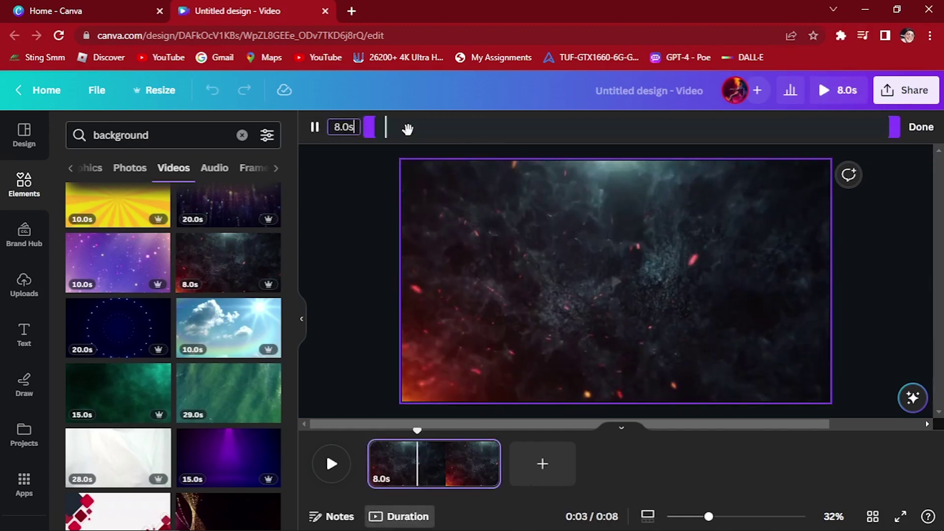
left_click(344, 128)
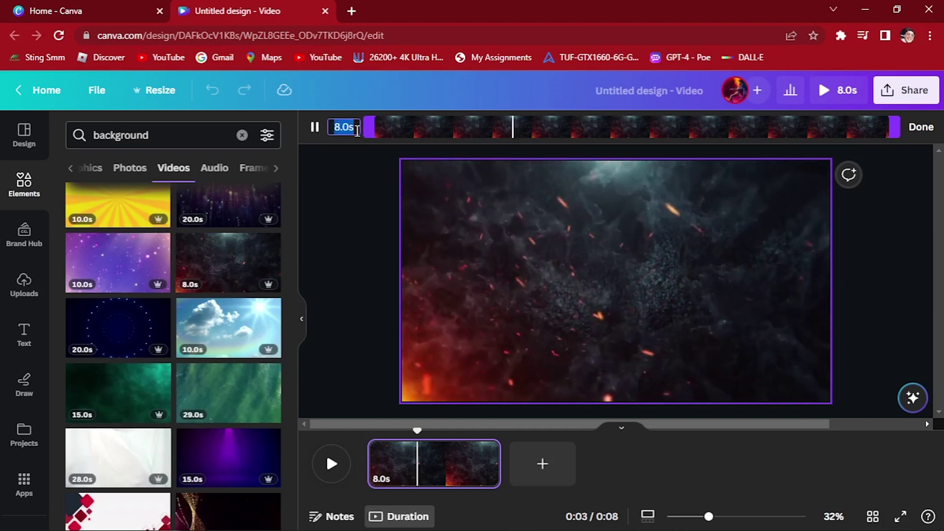
type("120.0")
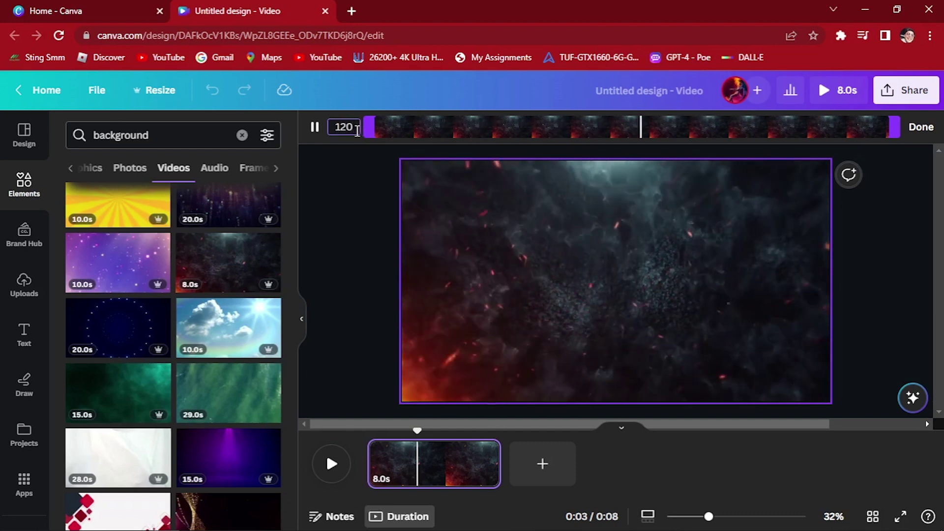
key("Return")
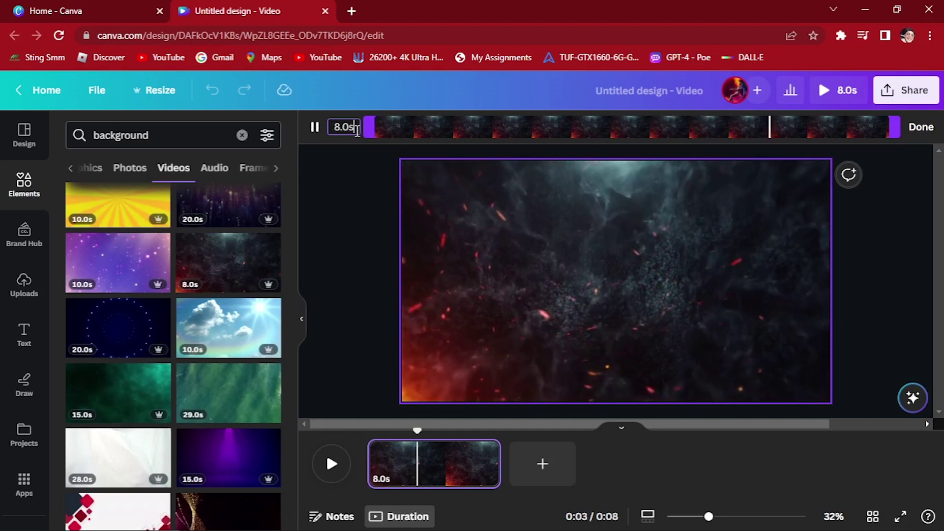
left_click(344, 127)
type("12")
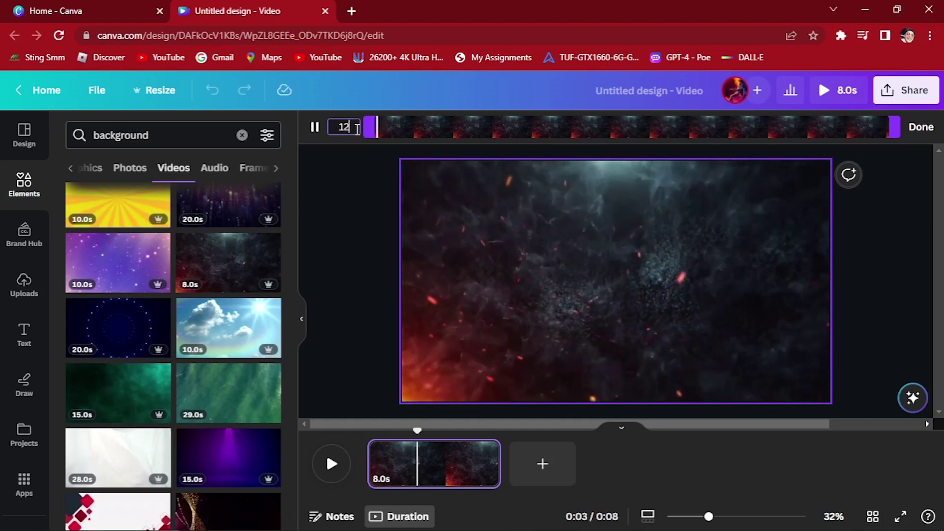
type("0.")
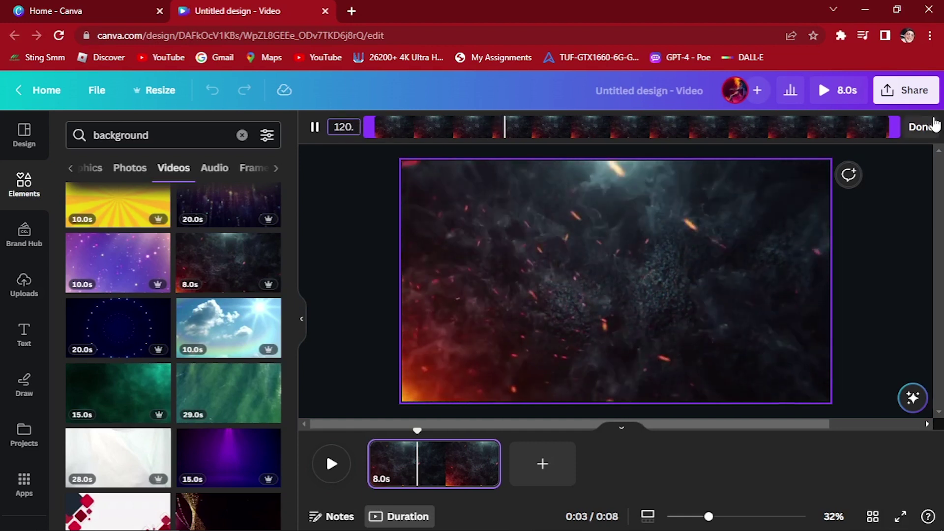
left_click(922, 127)
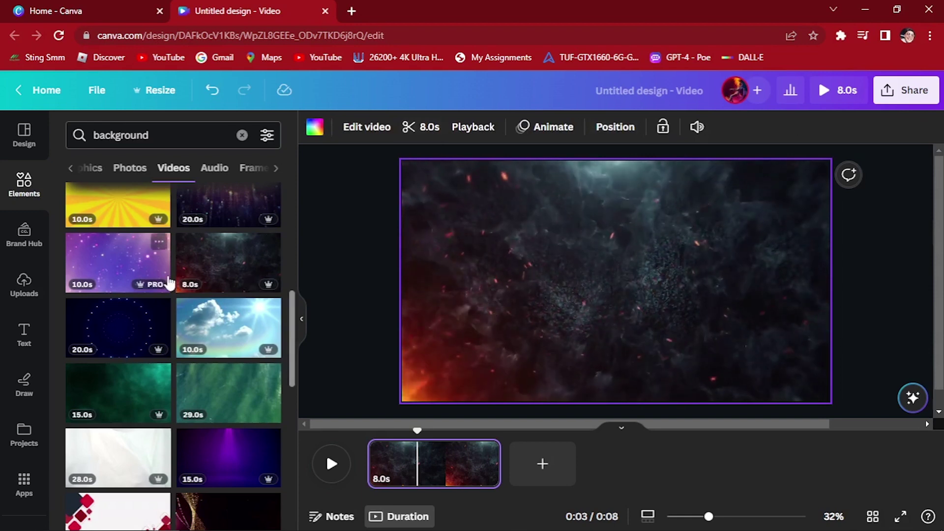
Step: Replace the background with the 30-second starry blue video and play it
mouse_move(252, 284)
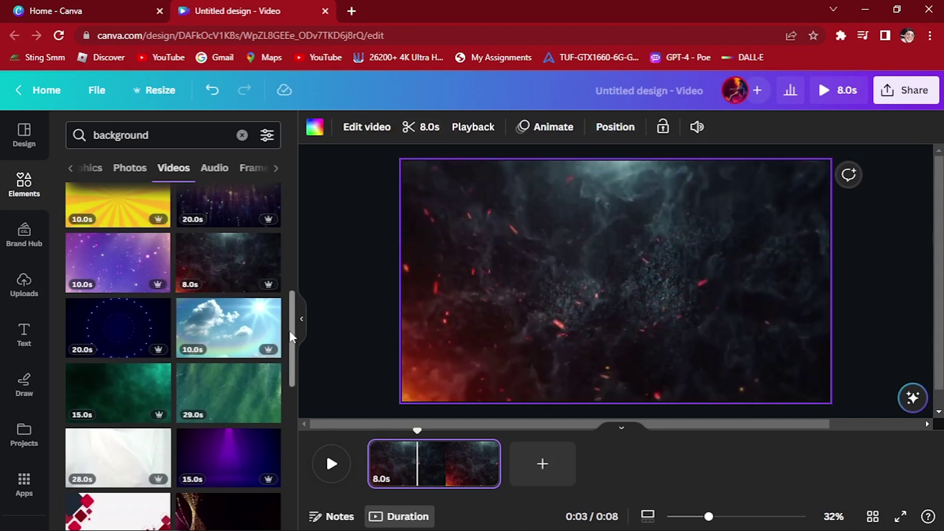
scroll(289, 350, "down", 1)
scroll(266, 353, "down", 1)
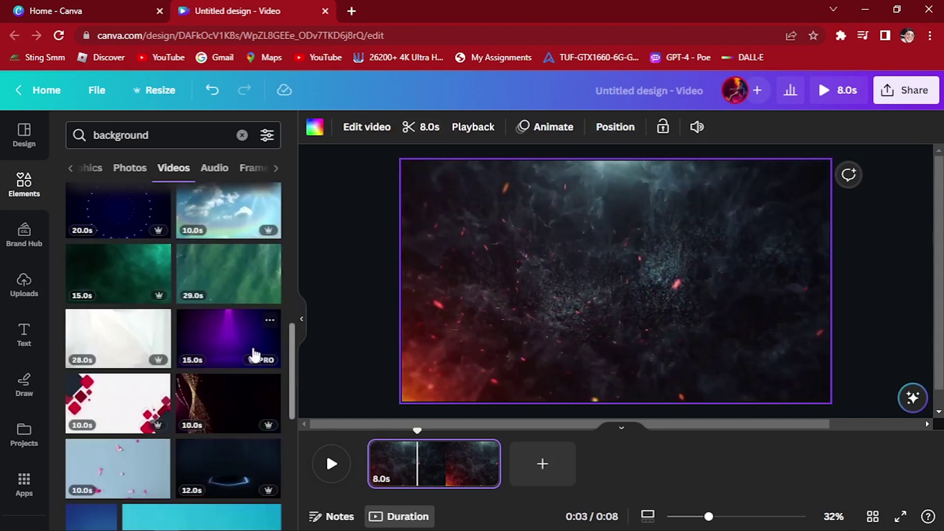
scroll(291, 374, "down", 5)
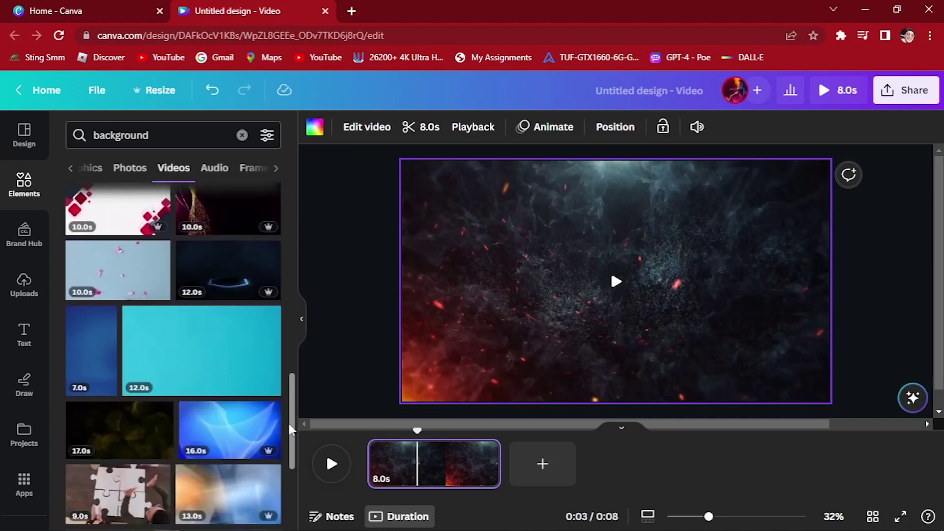
scroll(290, 467, "down", 4)
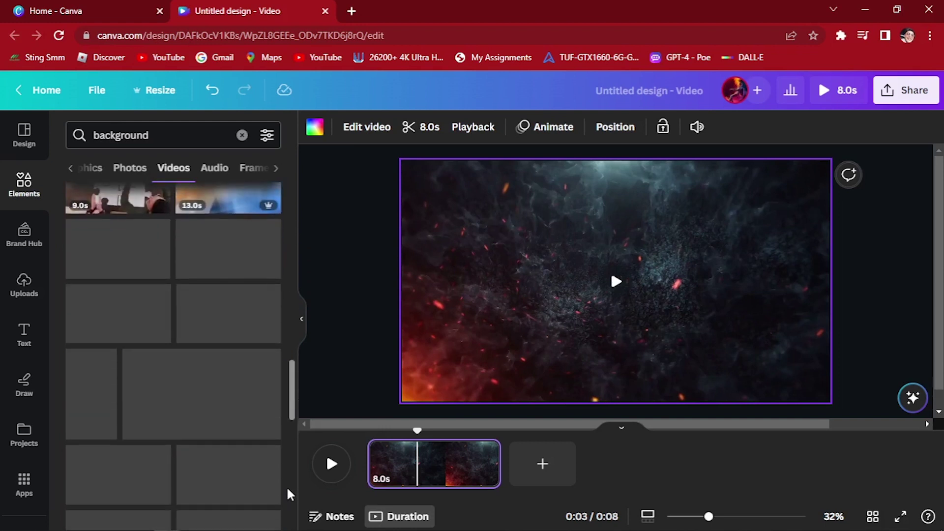
scroll(287, 494, "down", 1)
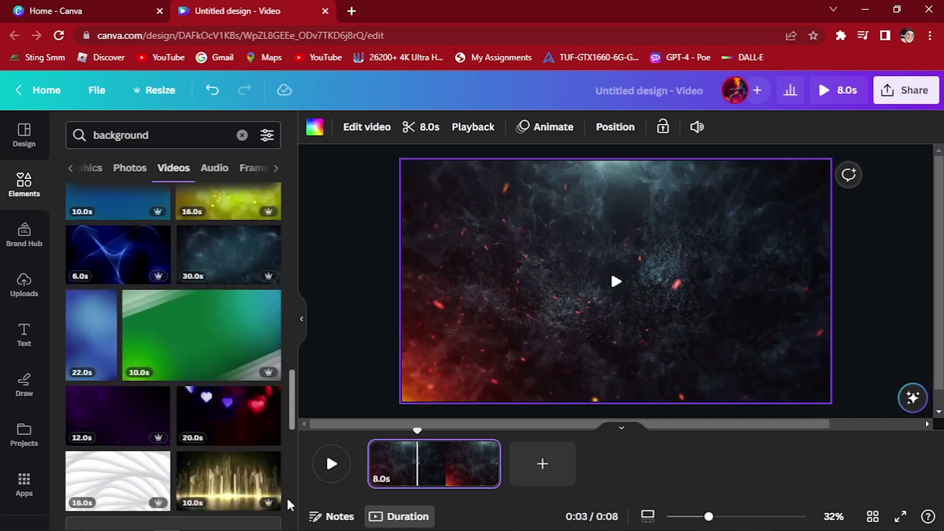
left_click(210, 260)
right_click(523, 278)
left_click(578, 506)
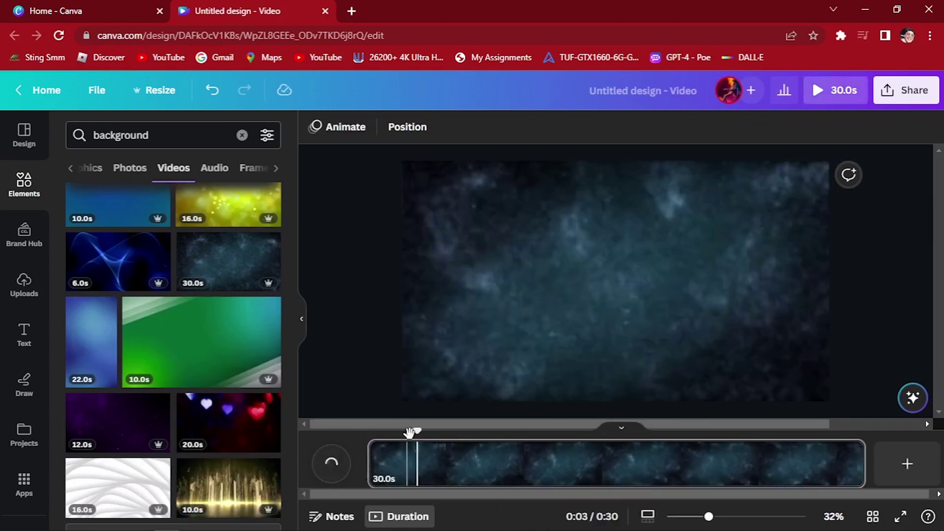
left_click(349, 462)
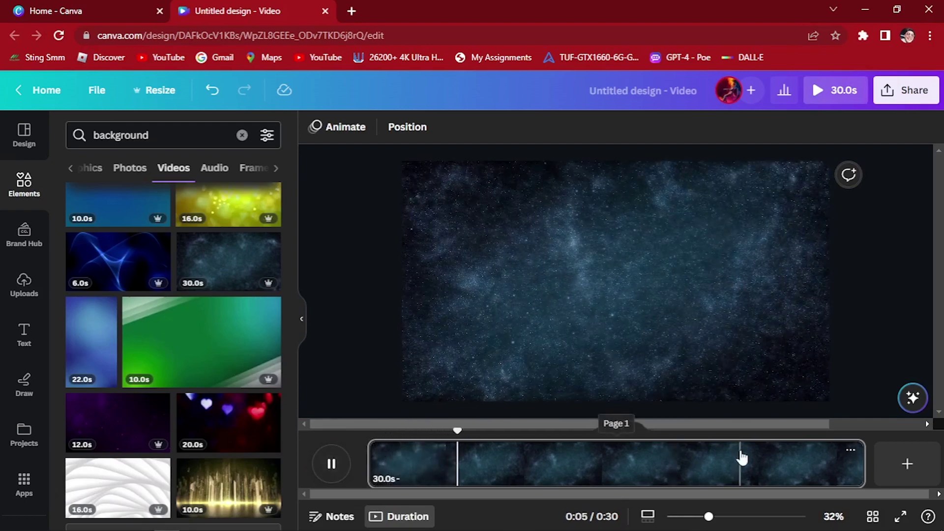
Step: Close the clip's page menu and rewind the playhead to 0:00
right_click(676, 461)
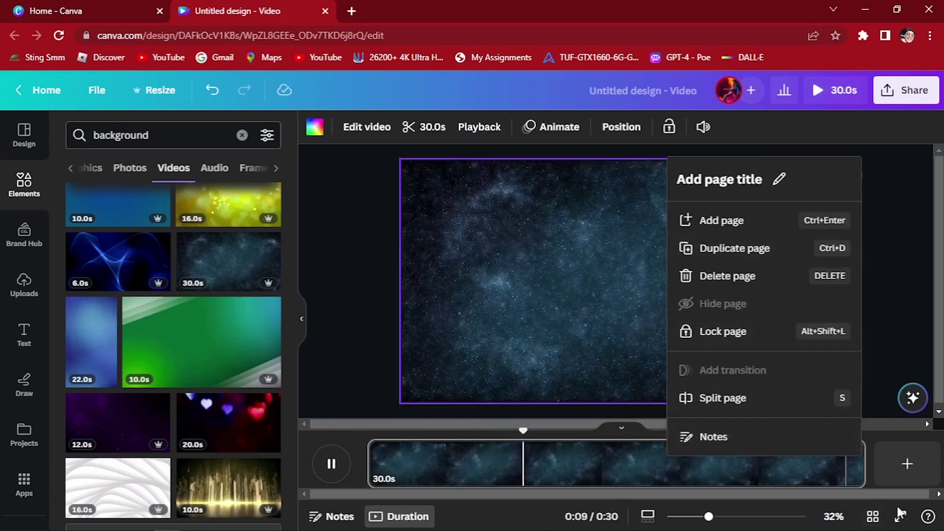
left_click(365, 409)
left_click_drag(539, 429, 367, 430)
scroll(33, 440, "down", 4)
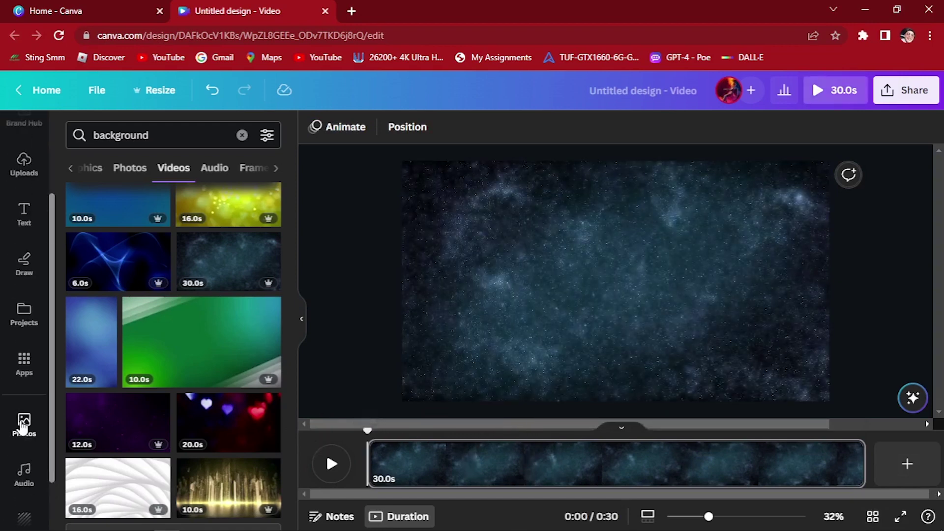
Step: Search audio for 'with ly', add the I'm Not Crying track and preview it
left_click(25, 413)
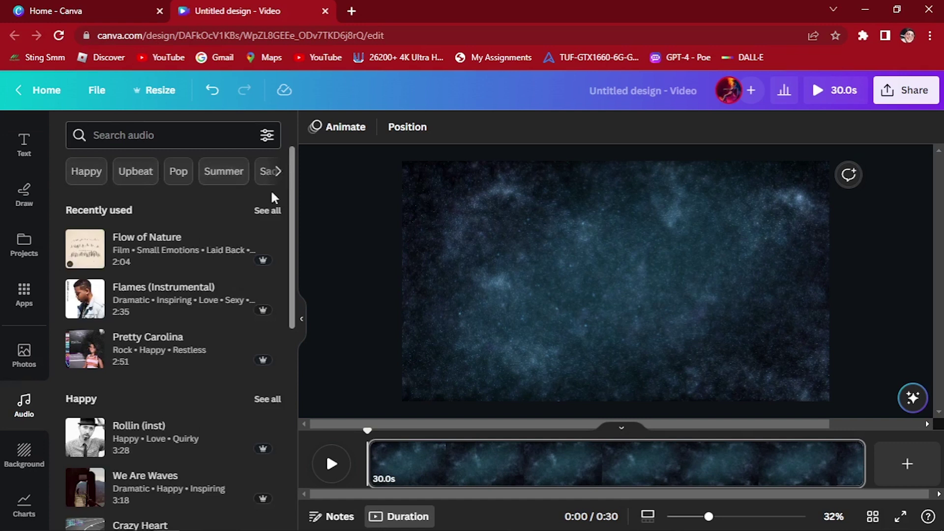
left_click(199, 129)
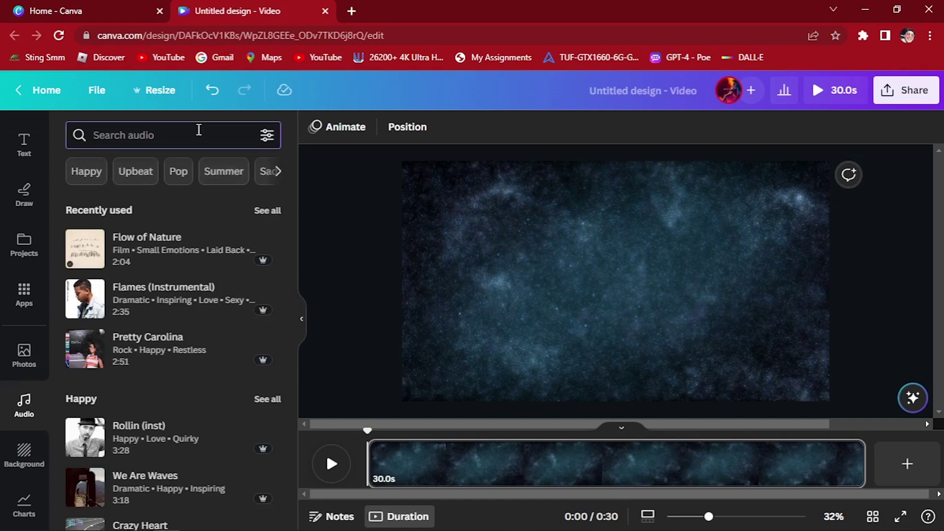
type("with lyrics")
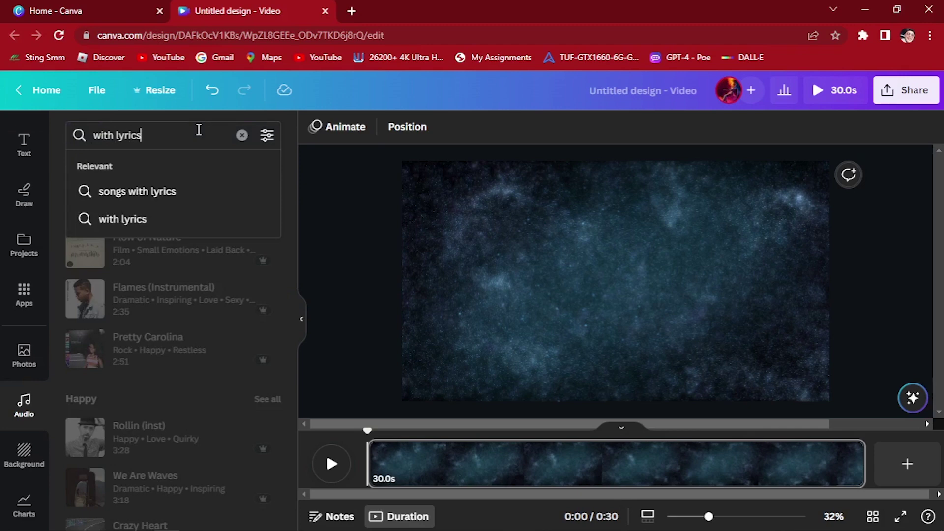
key("Return")
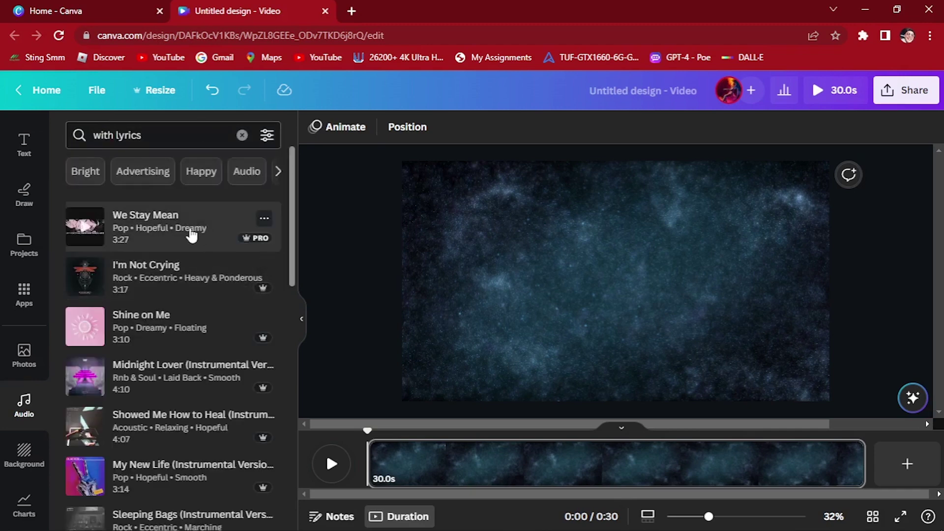
left_click(177, 278)
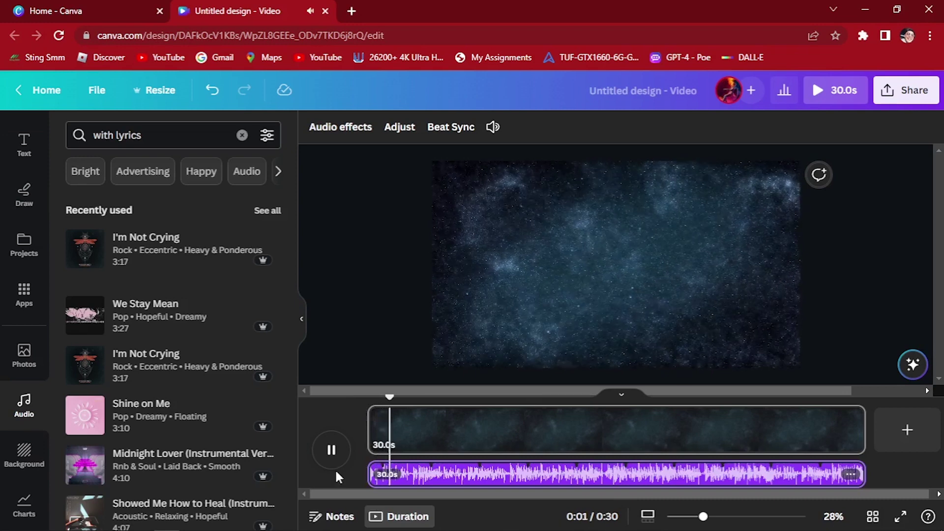
left_click(331, 450)
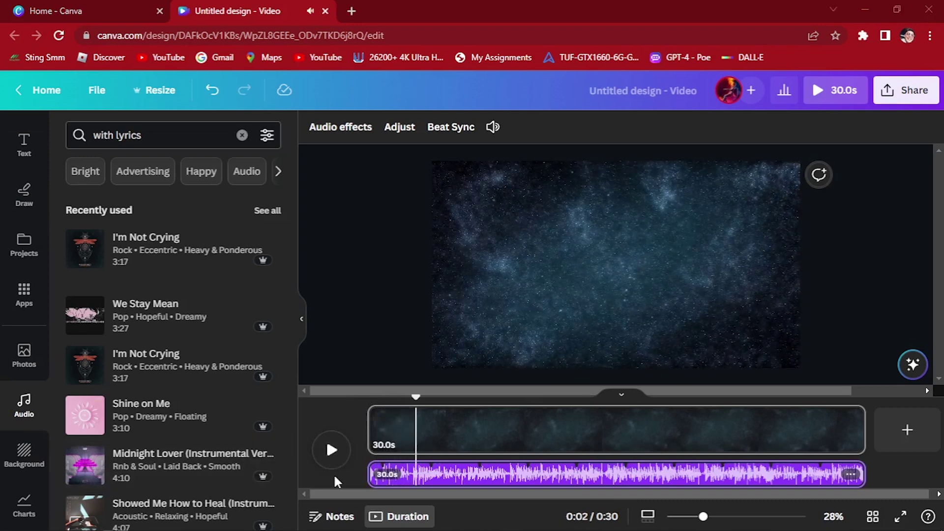
left_click(331, 450)
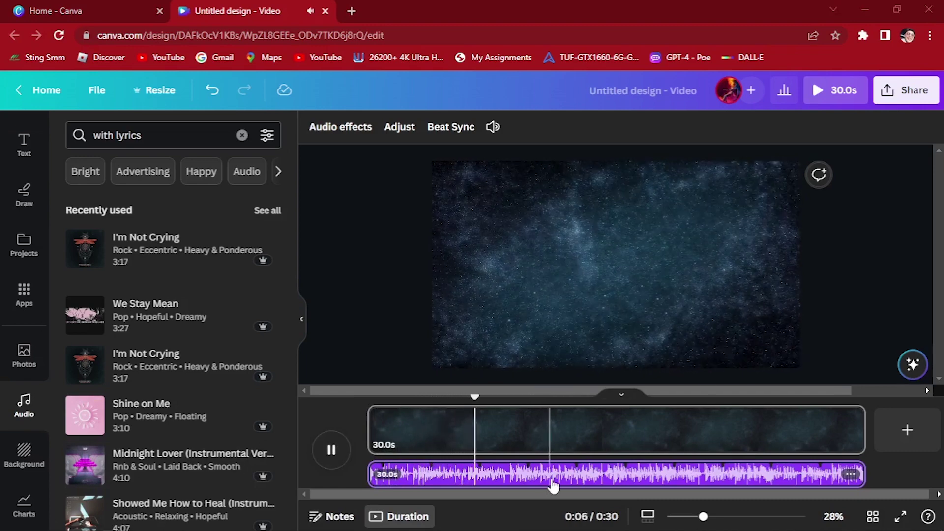
left_click(553, 485)
left_click(329, 450)
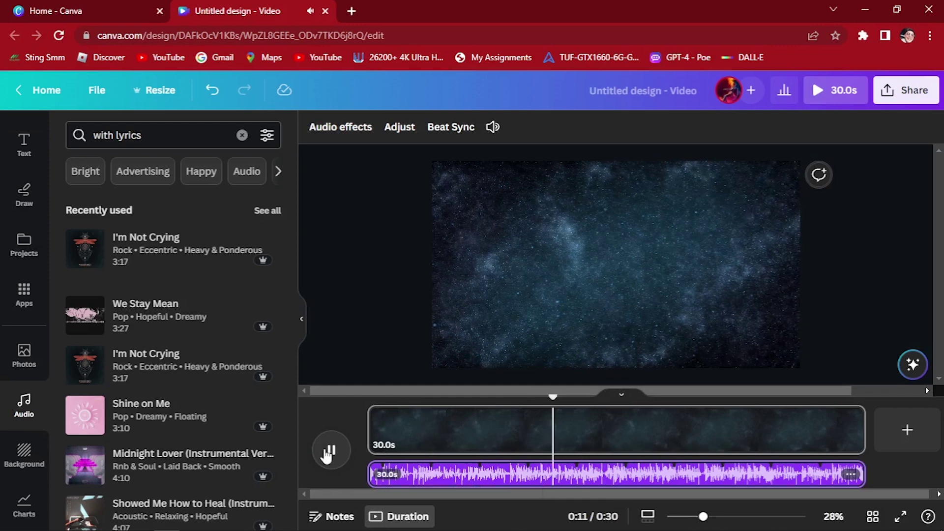
left_click(328, 450)
Step: Search 'love s' and add the Share With Me track, starting it at 0:00
scroll(246, 341, "down", 7)
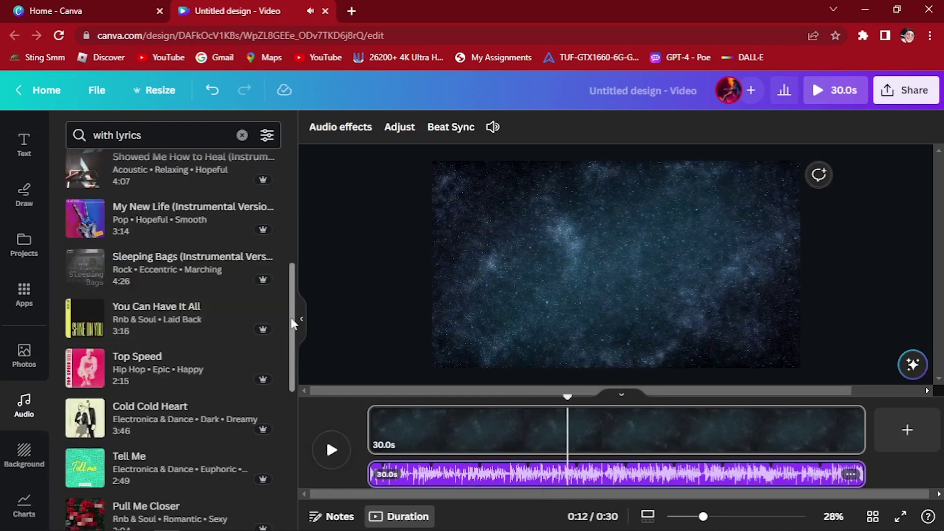
scroll(232, 354, "down", 8)
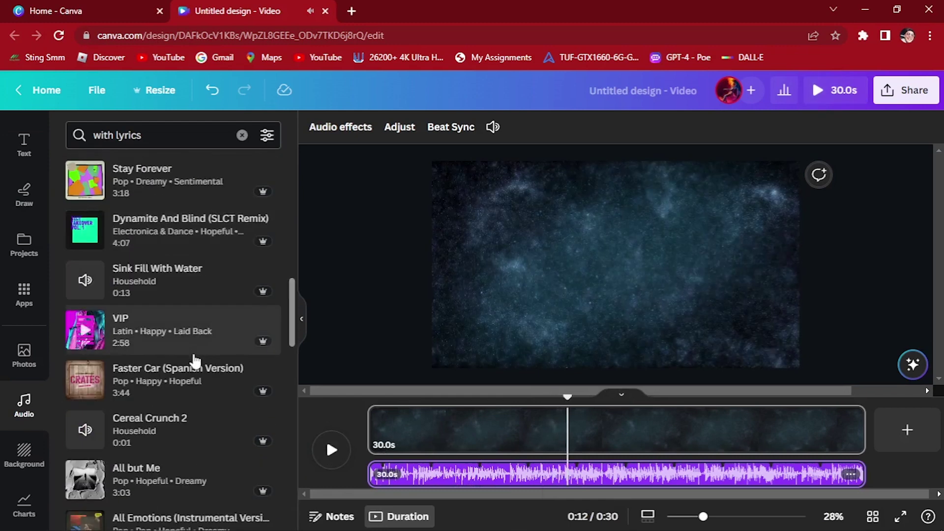
scroll(189, 197, "up", 3)
left_click(242, 135)
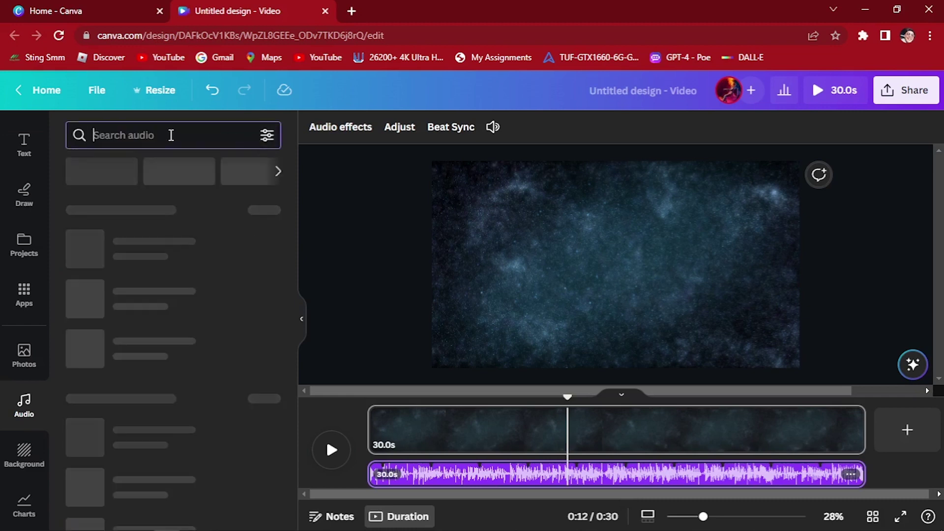
type("love song")
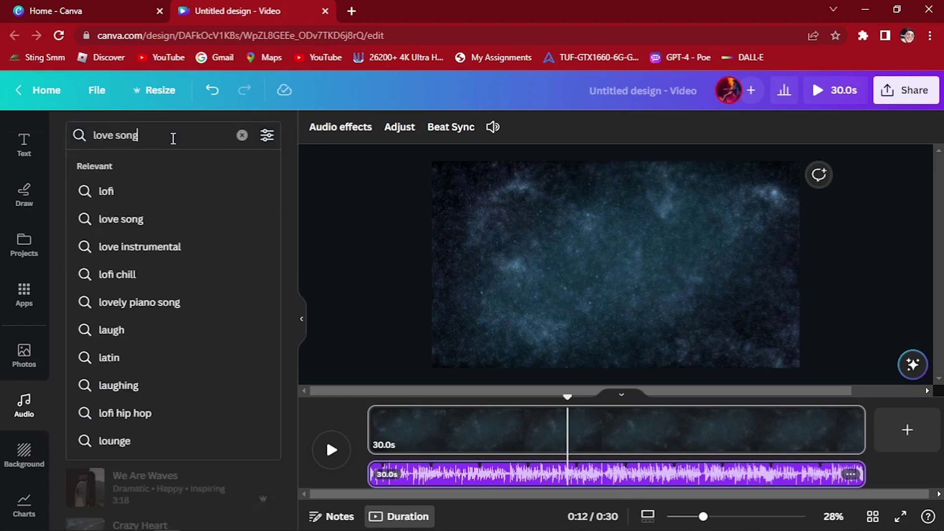
key("Return")
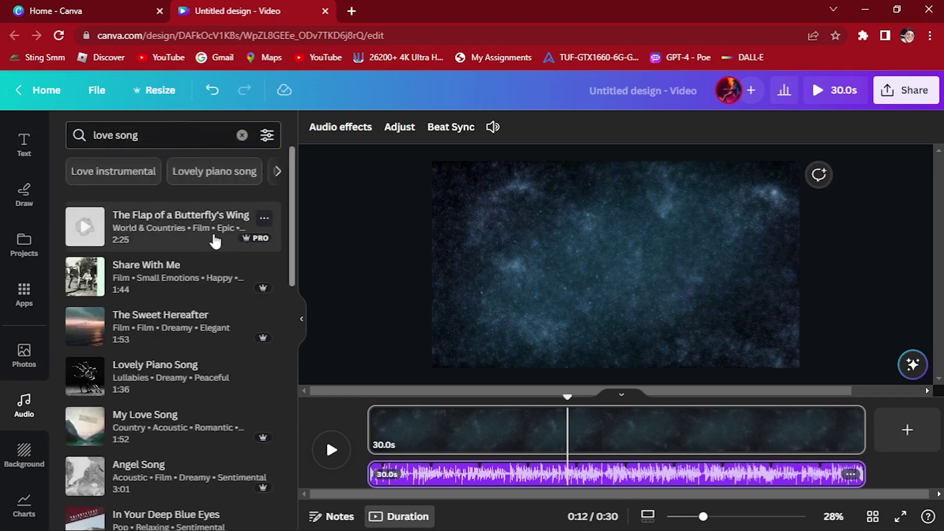
left_click(234, 272)
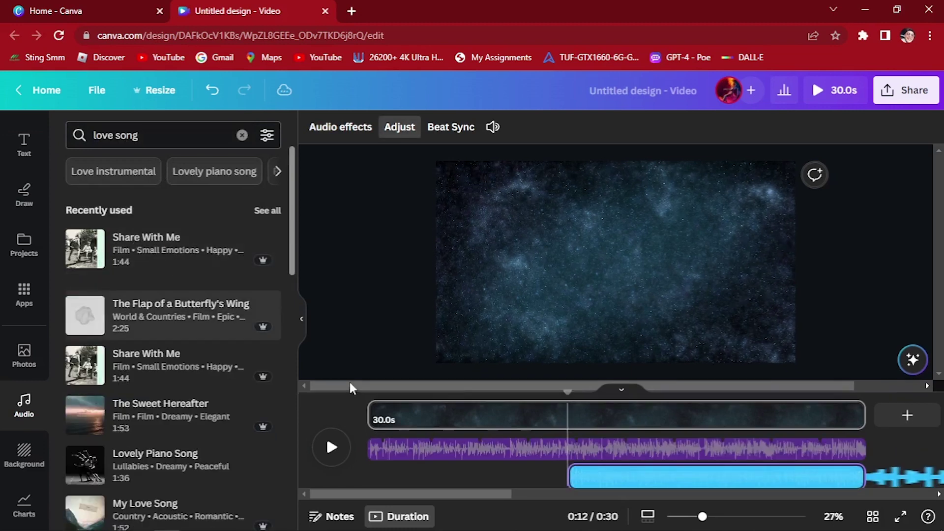
key("space")
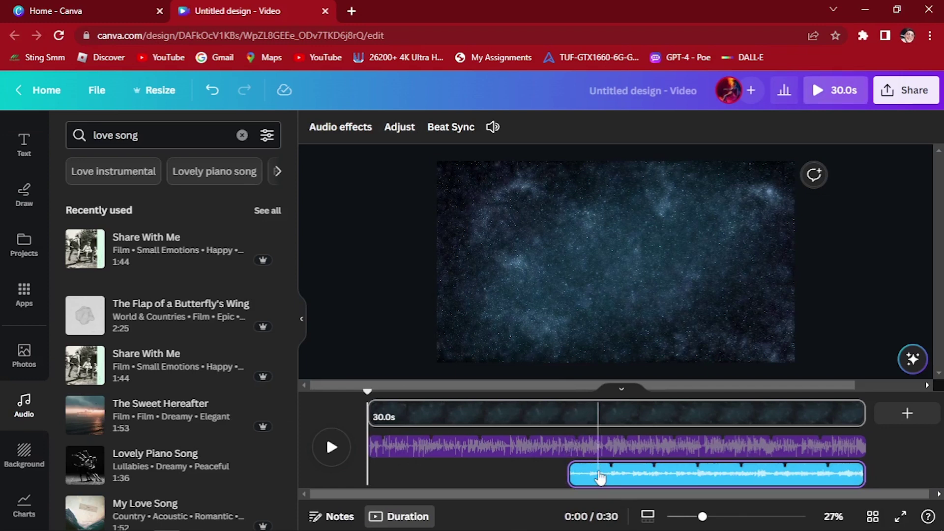
left_click_drag(713, 478, 514, 475)
Step: Preview the new music and delete the I'm Not Crying track
left_click(338, 461)
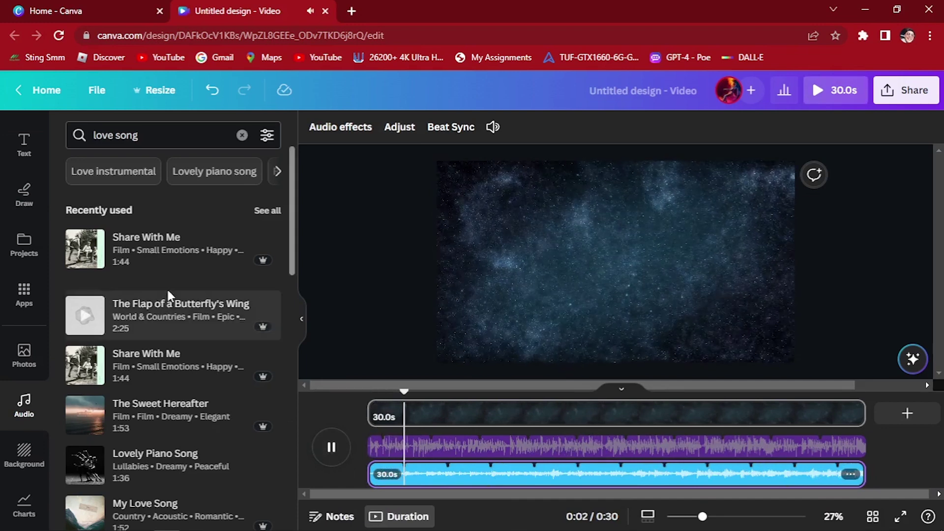
left_click(332, 447)
left_click(476, 449)
right_click(475, 448)
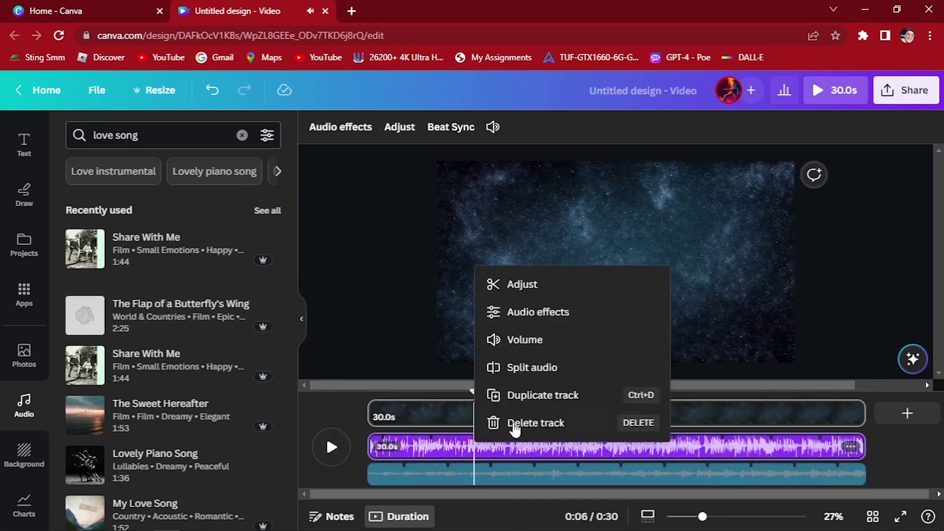
left_click(517, 422)
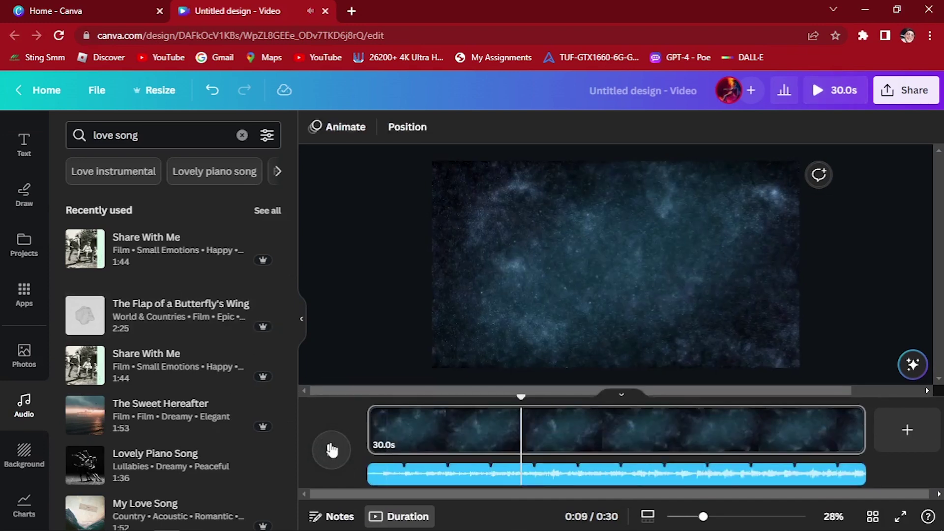
Step: Preview the current music, then scroll the audio results for a birthday song
left_click(331, 448)
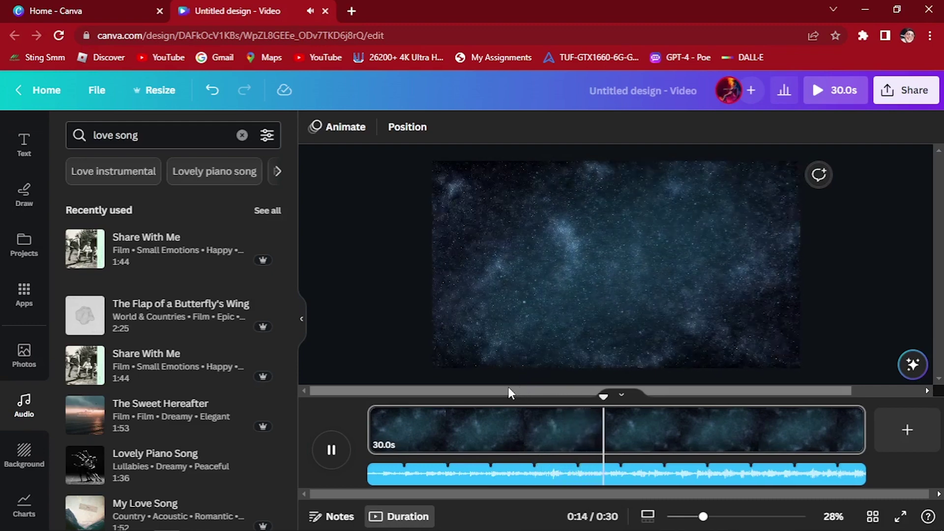
key("space")
scroll(287, 419, "down", 4)
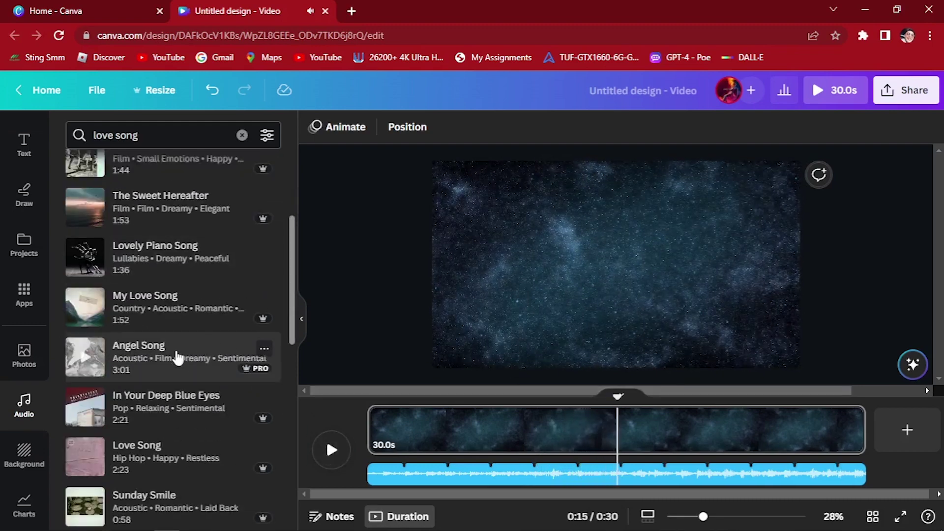
scroll(275, 339, "up", 1)
scroll(280, 412, "down", 7)
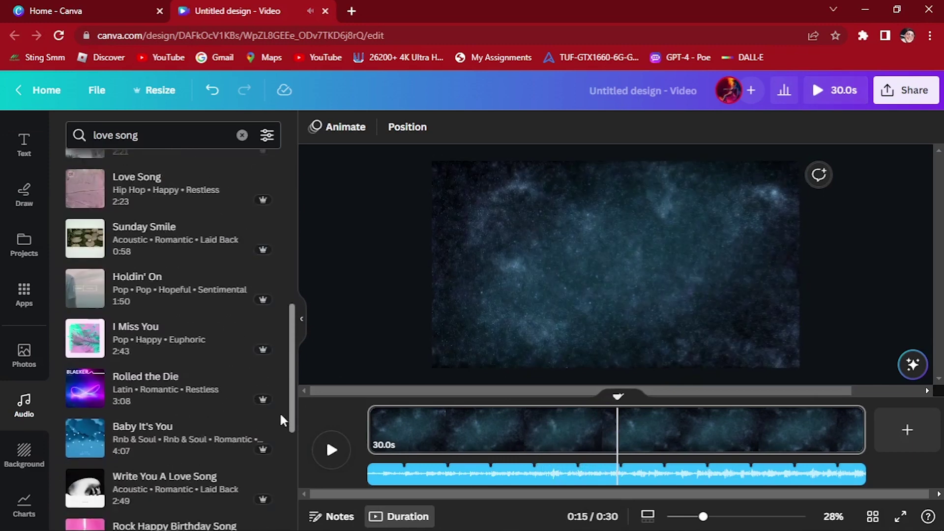
scroll(280, 417, "down", 3)
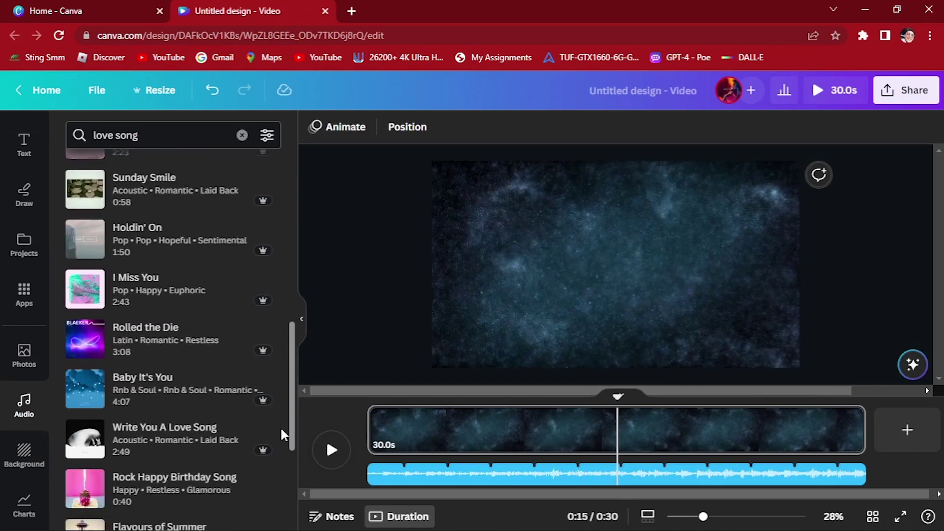
scroll(293, 462, "down", 2)
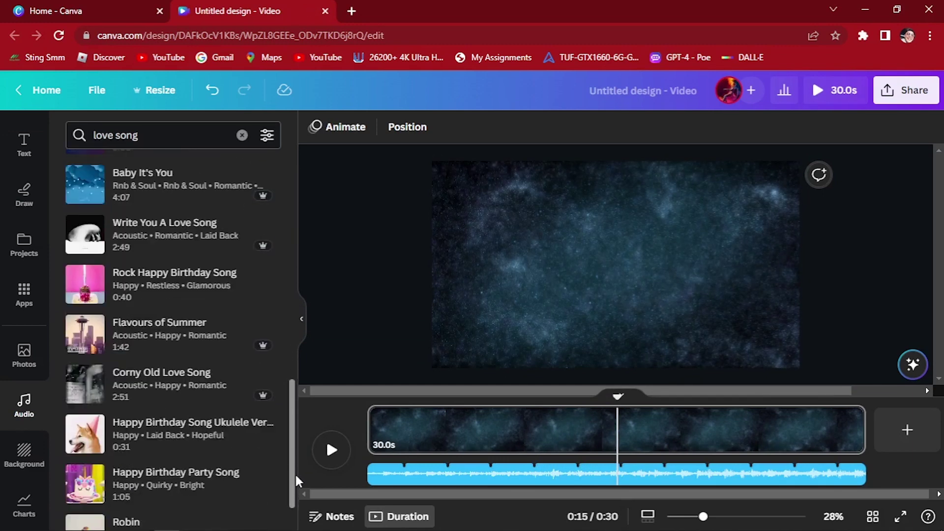
scroll(207, 442, "down", 1)
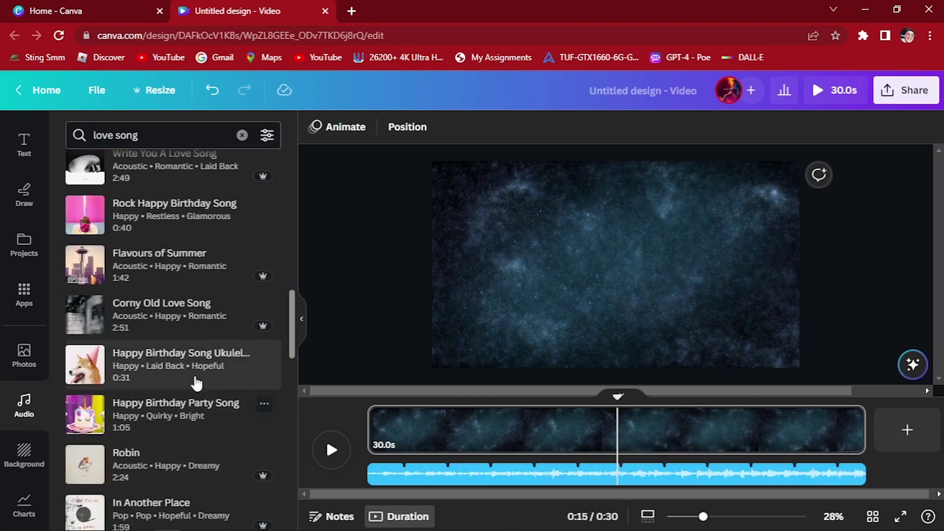
Step: Swap Share With Me for the ukulele Happy Birthday song, stretched to start at 0:00
left_click(175, 409)
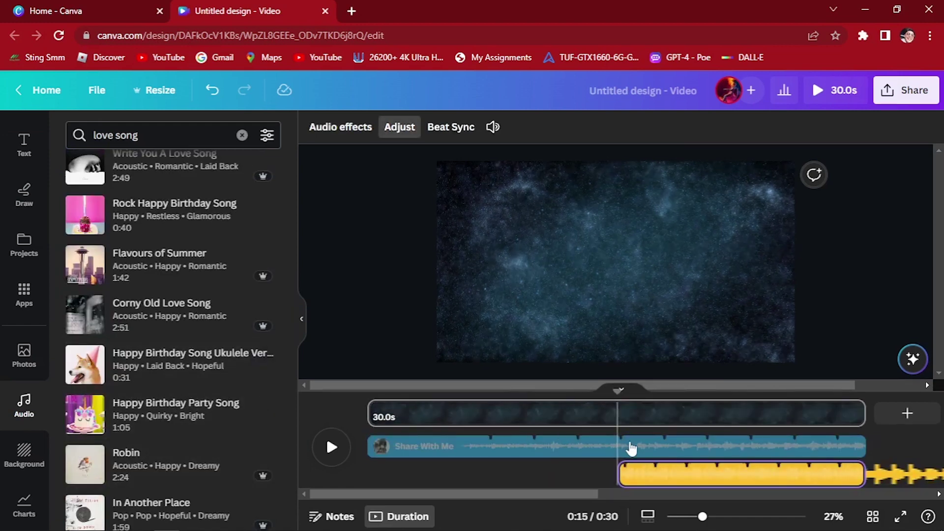
right_click(629, 448)
left_click(680, 422)
left_click(662, 471)
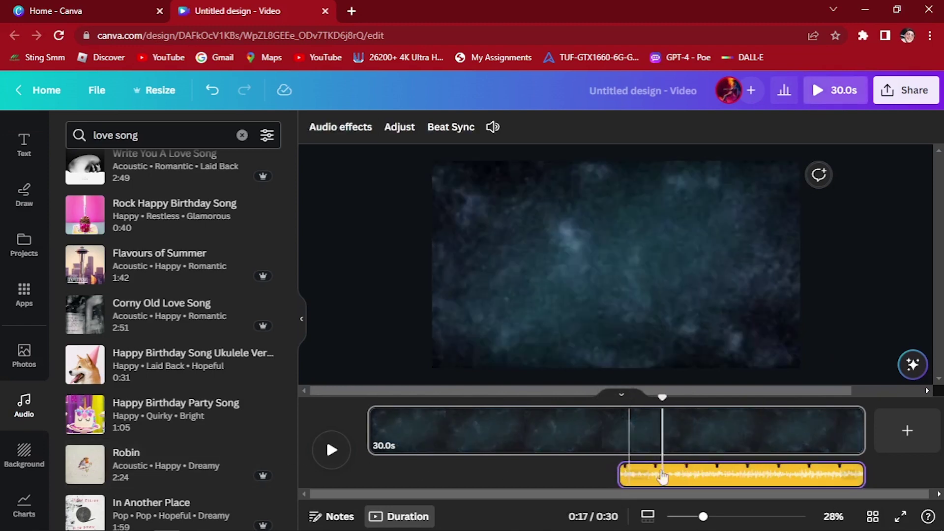
left_click_drag(621, 474, 359, 466)
left_click(331, 449)
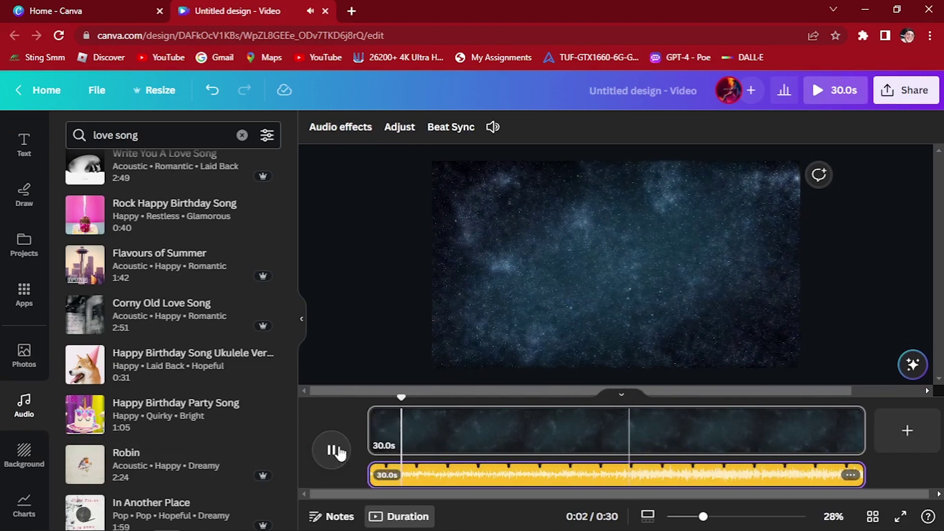
left_click(333, 450)
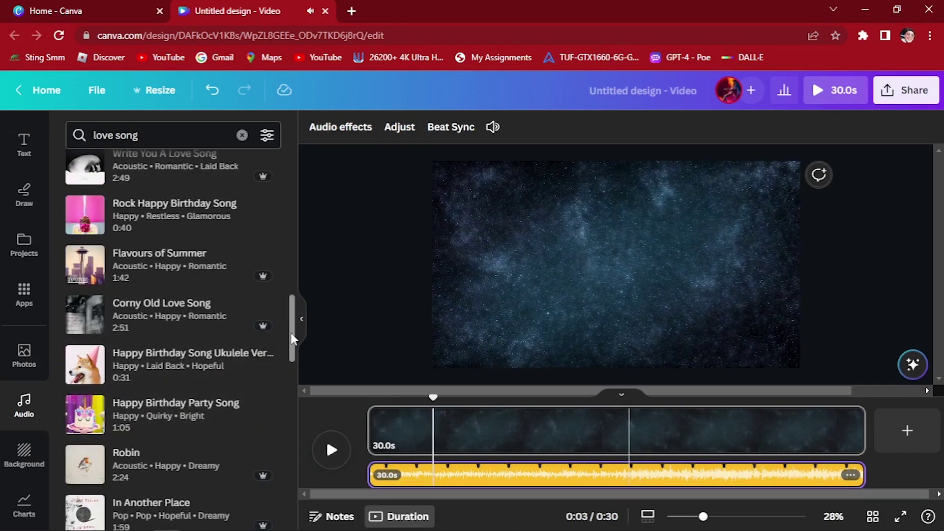
Step: Preview the video with its music and rewind the playhead to 0:00
left_click_drag(296, 346, 273, 468)
scroll(273, 469, "down", 3)
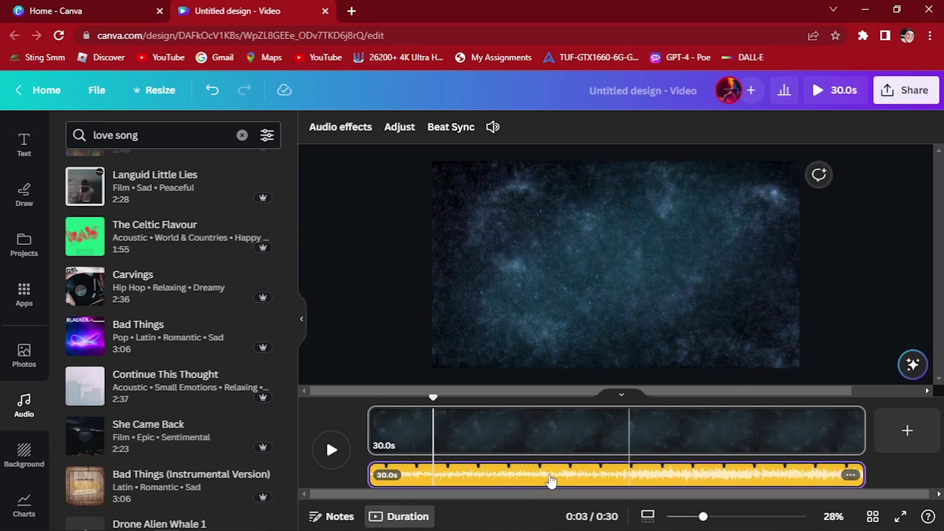
right_click(550, 478)
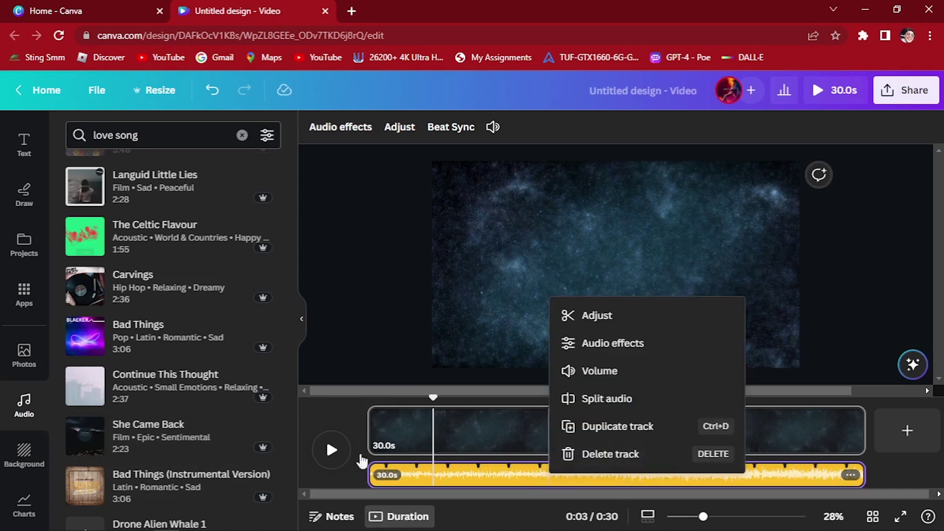
left_click(332, 450)
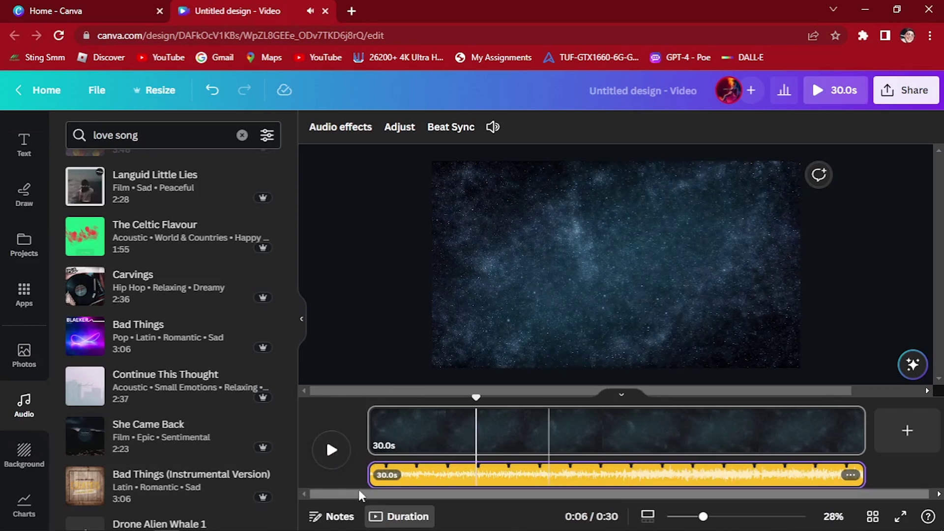
left_click_drag(476, 397, 367, 397)
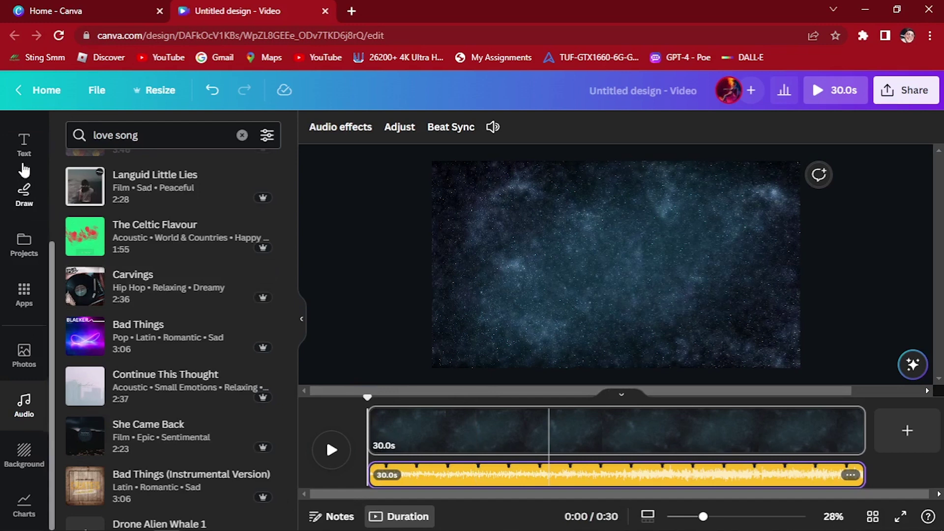
Step: Place the Happy Birthday text combination, add a 'TO YOU' line, and enlarge it
left_click(23, 146)
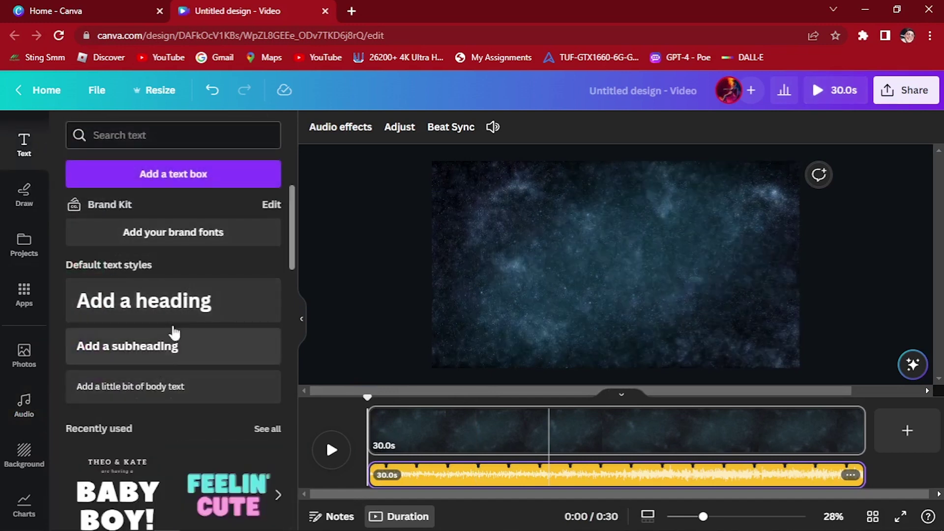
scroll(168, 343, "down", 5)
scroll(291, 324, "down", 5)
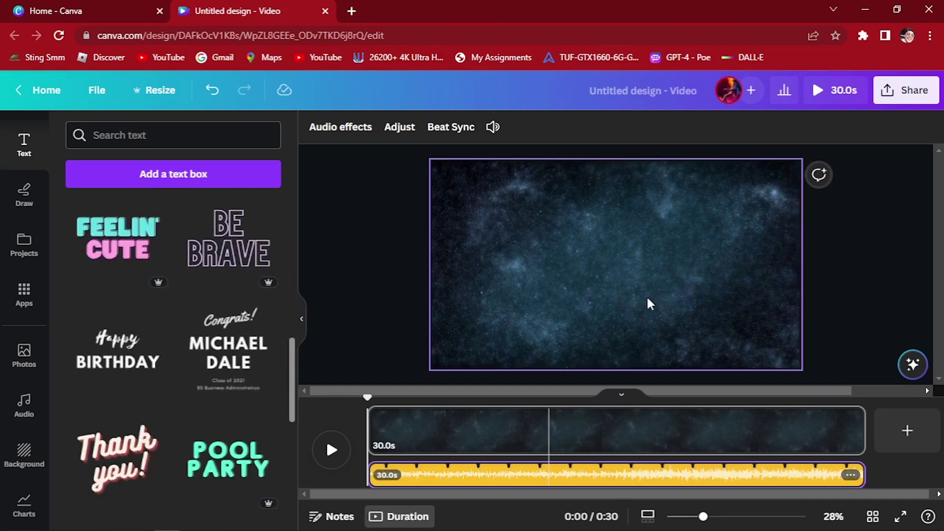
left_click_drag(630, 297, 631, 297)
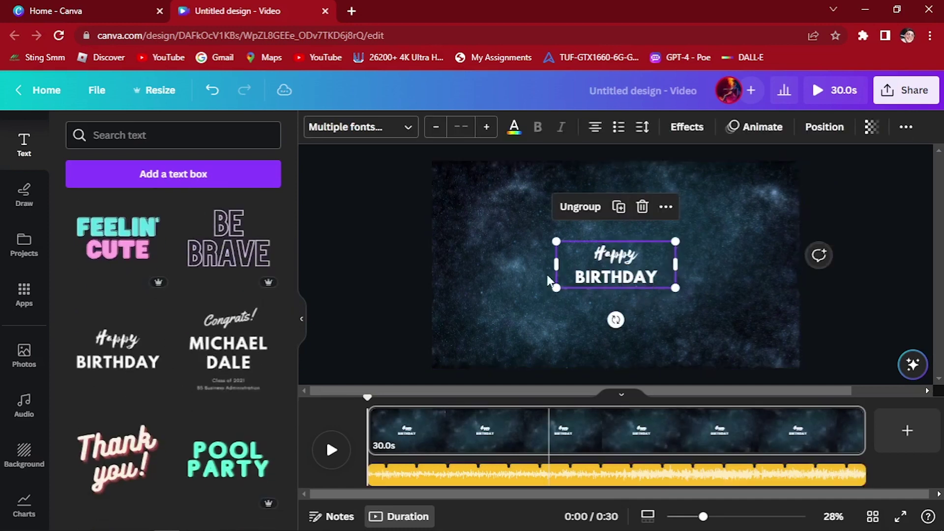
double_click(663, 277)
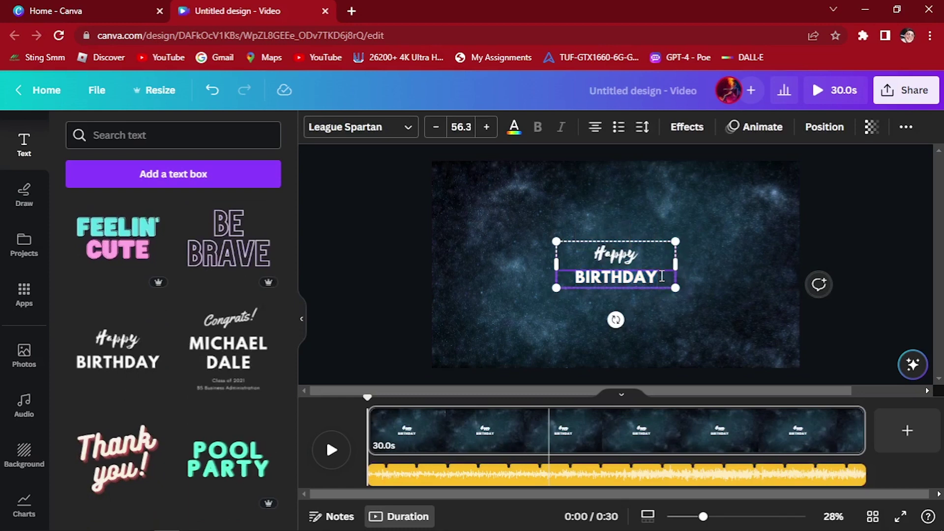
key("Return")
type("TO")
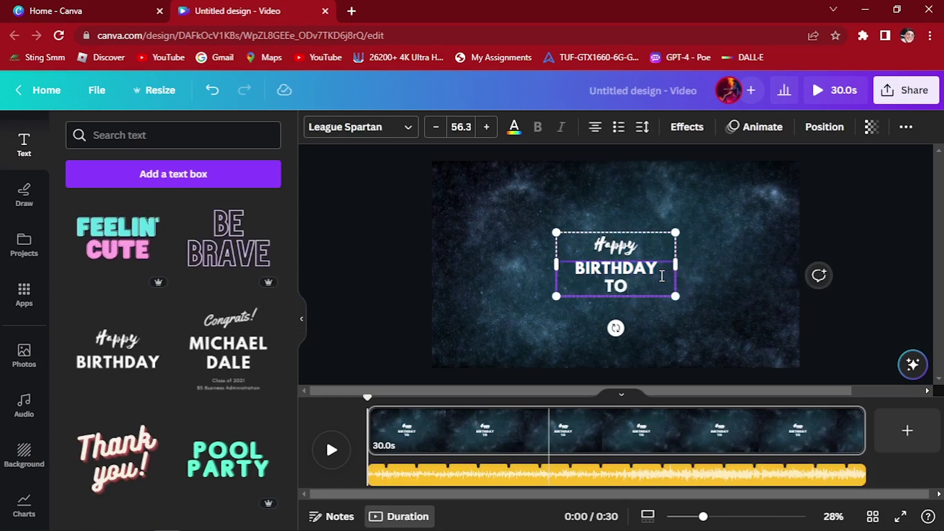
type(" YOU")
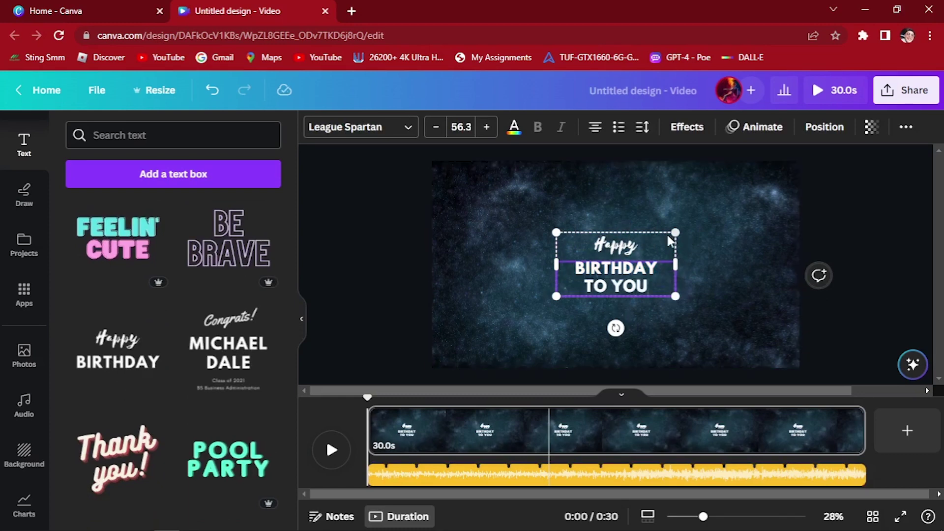
left_click_drag(675, 232, 793, 164)
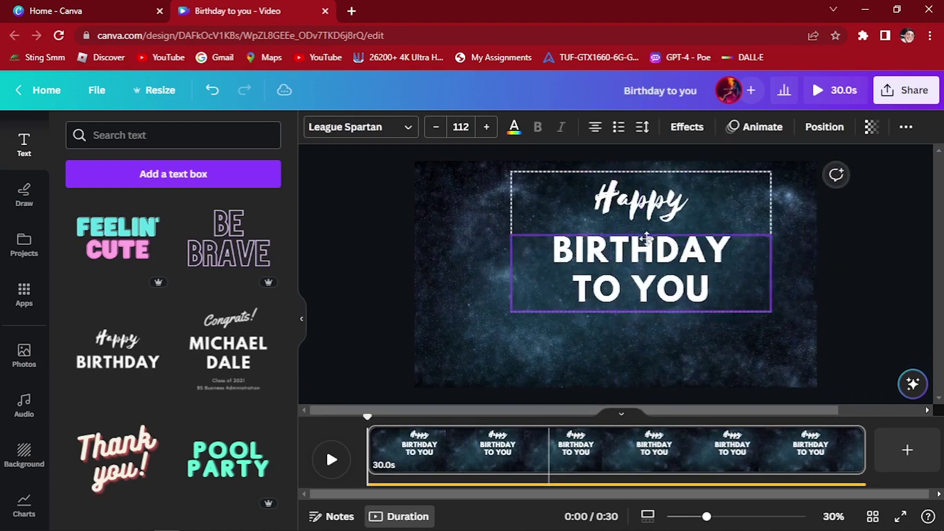
Step: Duplicate the Happy BIRTHDAY TO YOU text, stack a smaller copy centred below, and select both
left_click_drag(647, 238, 594, 238)
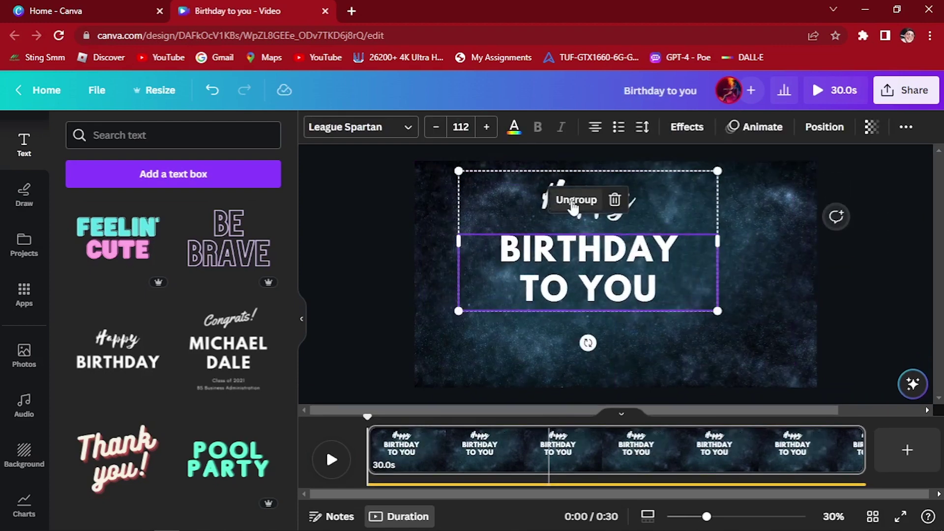
right_click(605, 267)
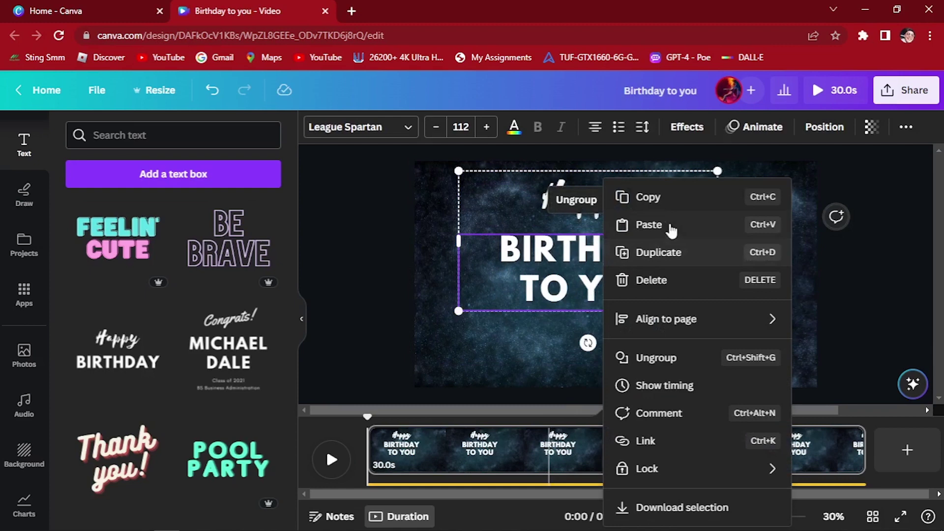
left_click(664, 261)
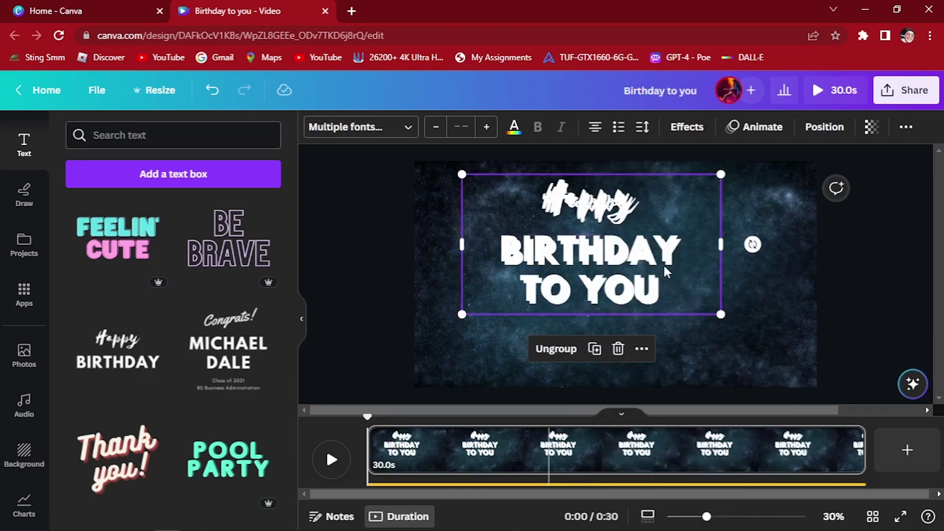
left_click_drag(665, 268, 672, 298)
left_click_drag(709, 242, 615, 285)
left_click_drag(645, 218, 694, 183)
left_click_drag(622, 236, 642, 217)
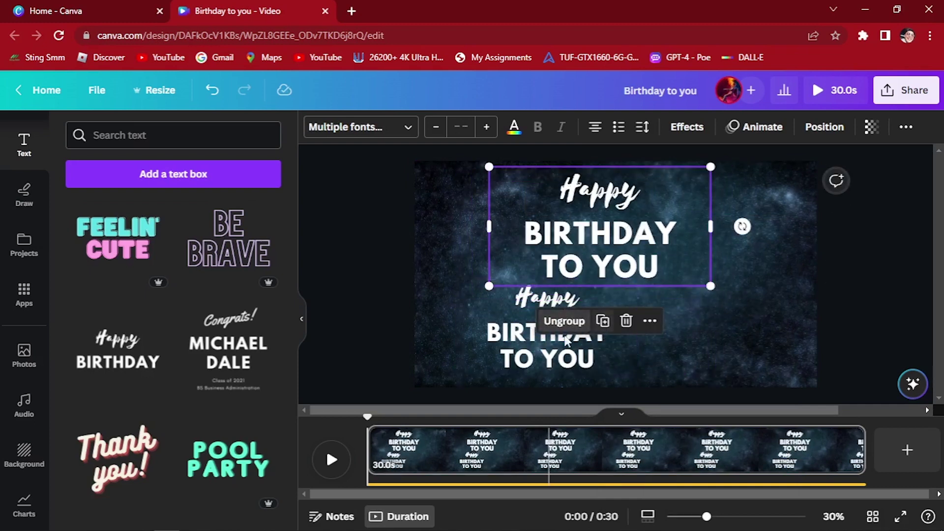
left_click_drag(565, 340, 619, 350)
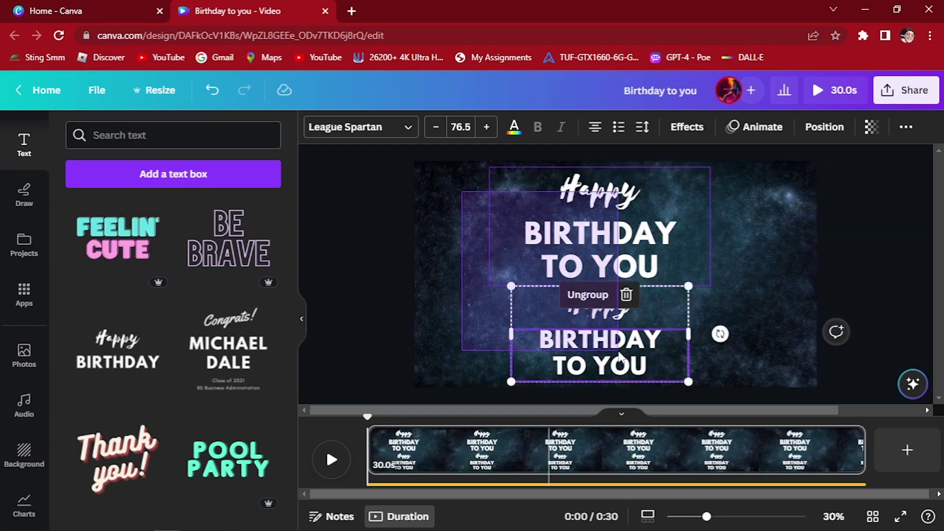
key("ctrl+a")
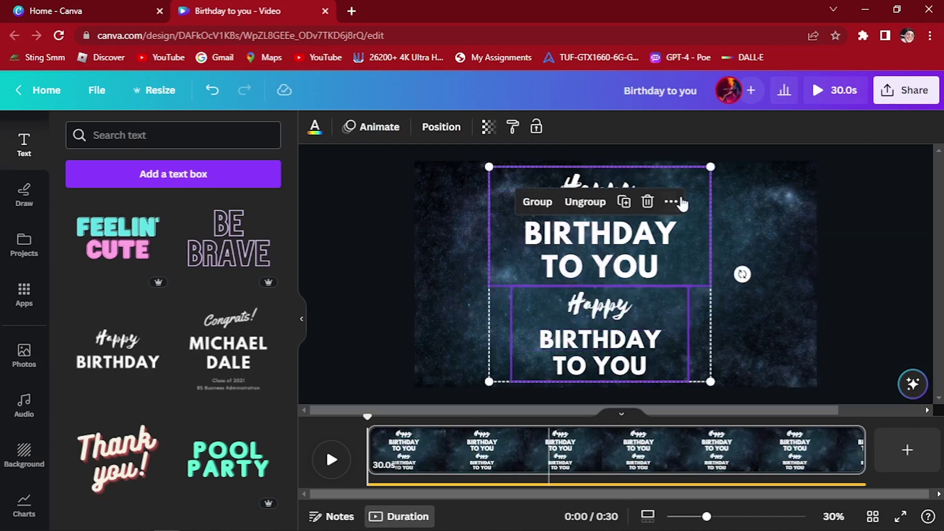
Step: Show the text timing and shorten the lower copy's bar to about 11 seconds
left_click(671, 202)
left_click(727, 416)
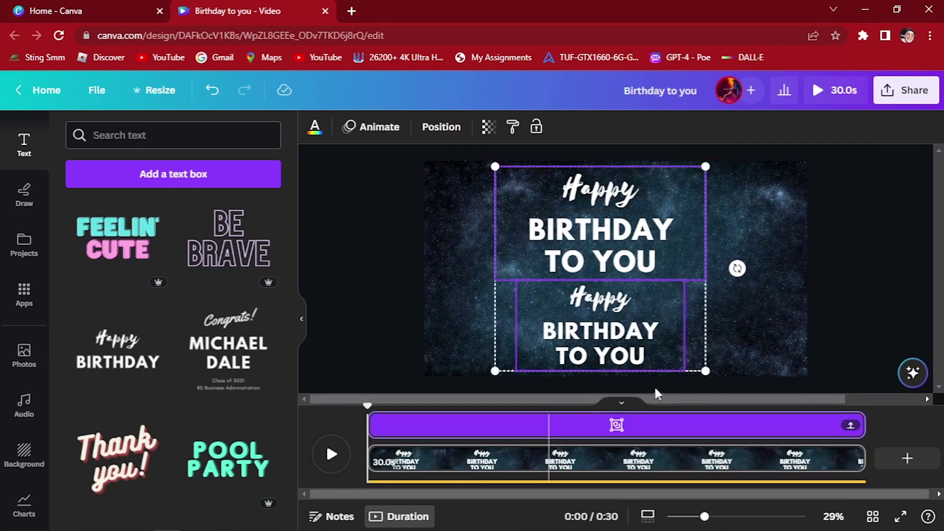
left_click(854, 424)
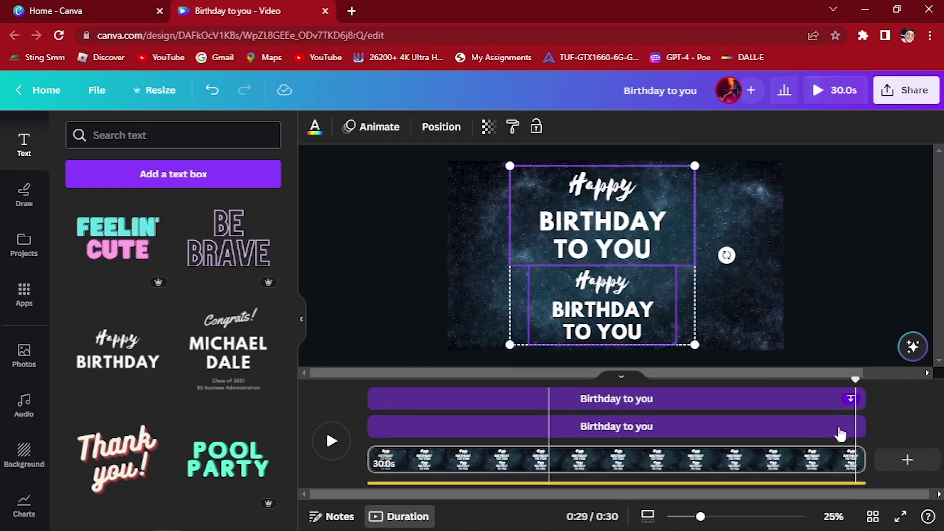
left_click(763, 428)
left_click_drag(862, 422, 546, 424)
left_click(648, 404)
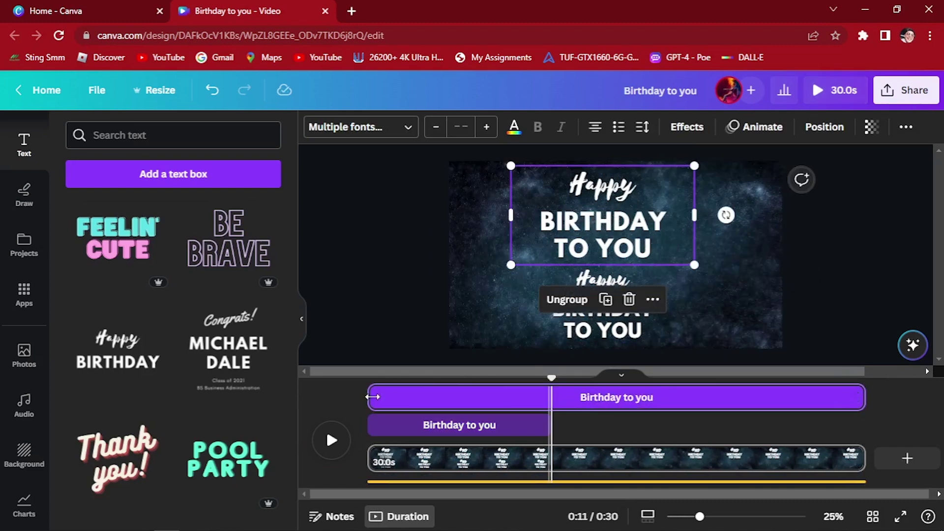
mouse_move(368, 397)
left_mouse_down()
mouse_move(559, 402)
mouse_move(520, 379)
mouse_move(366, 379)
left_mouse_up()
key("space")
left_click_drag(639, 398, 453, 397)
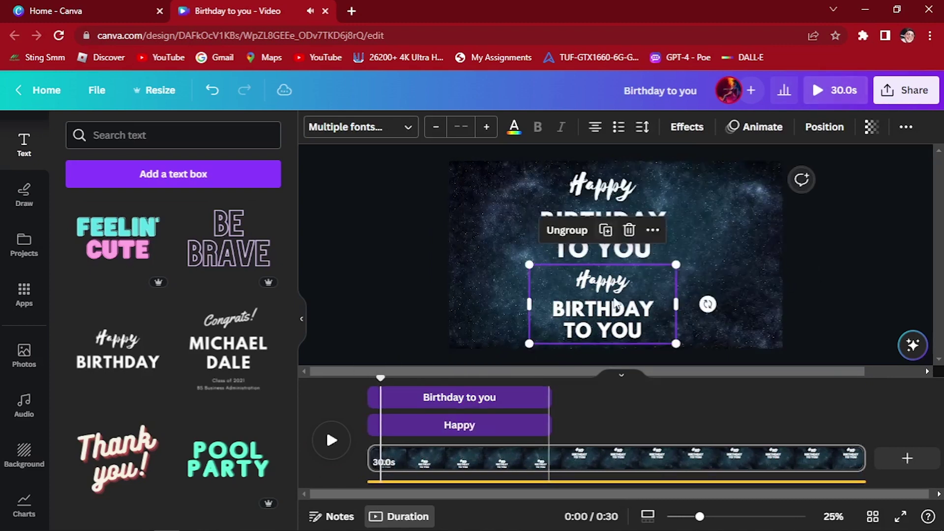
Step: Sequence the copies so 'Birthday to you' appears after 'Happy', and preview the timing
left_click_drag(618, 303, 661, 344)
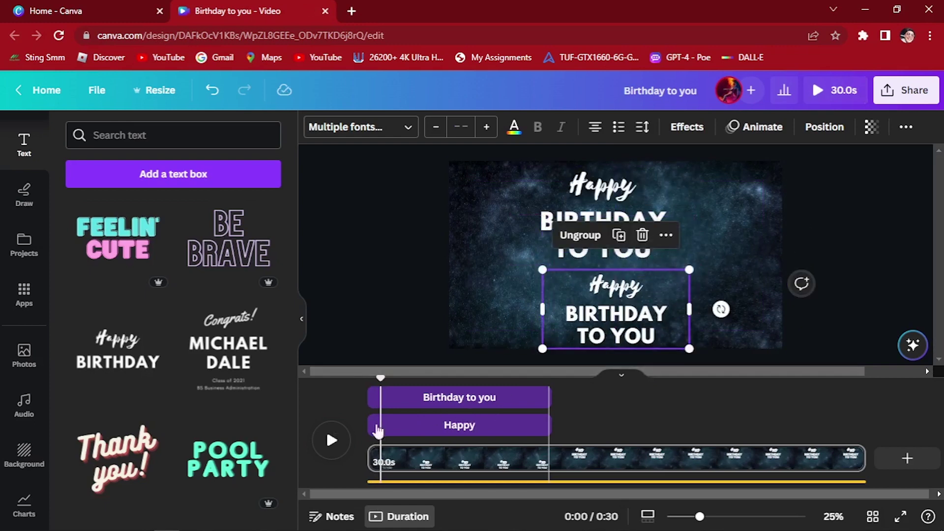
key("space")
key("space")
left_click_drag(616, 315, 621, 252)
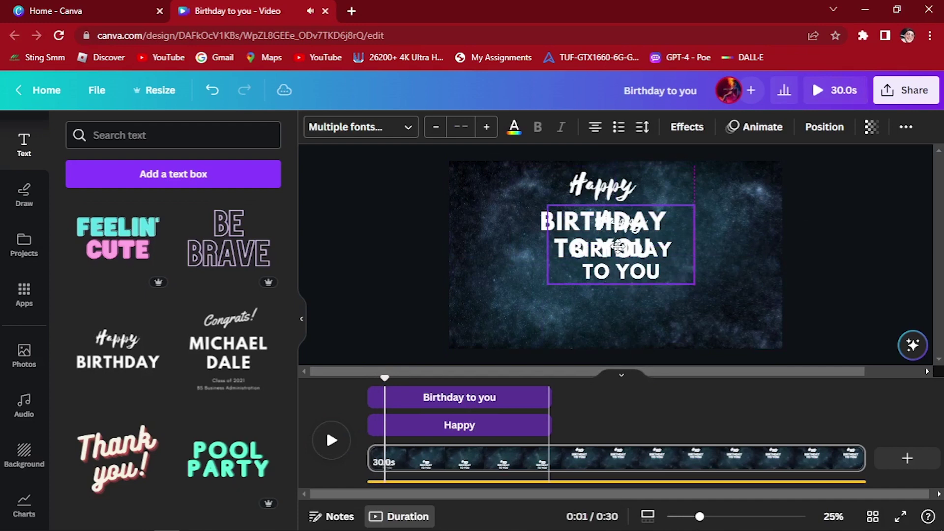
left_click_drag(506, 398, 682, 404)
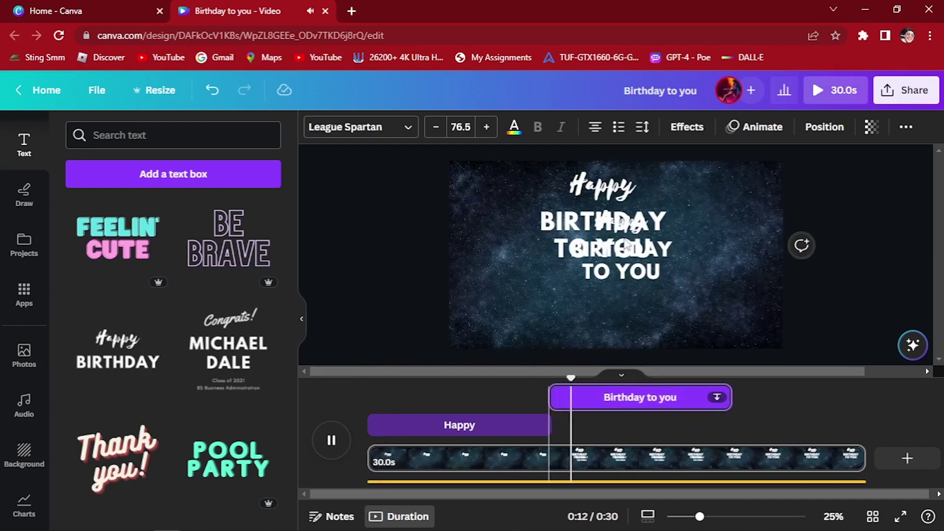
left_click_drag(632, 240, 619, 300)
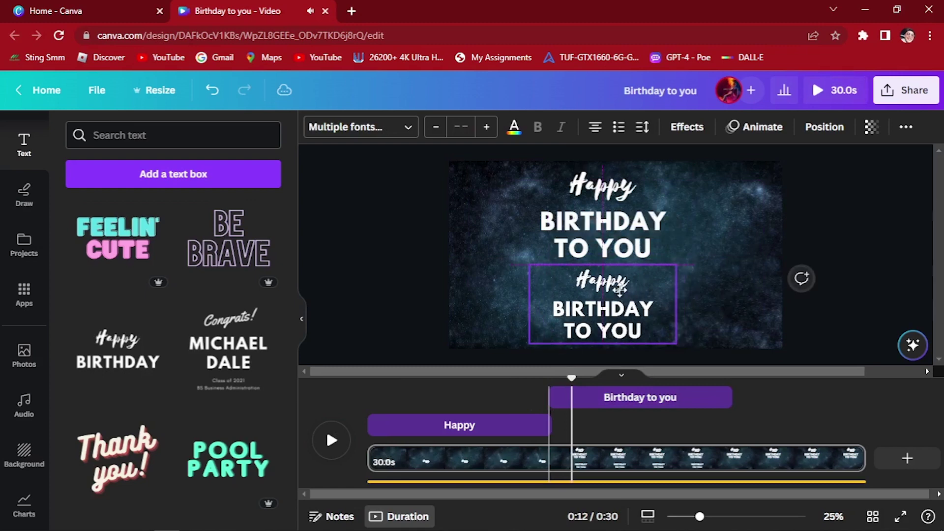
left_click_drag(571, 379, 370, 378)
key("space")
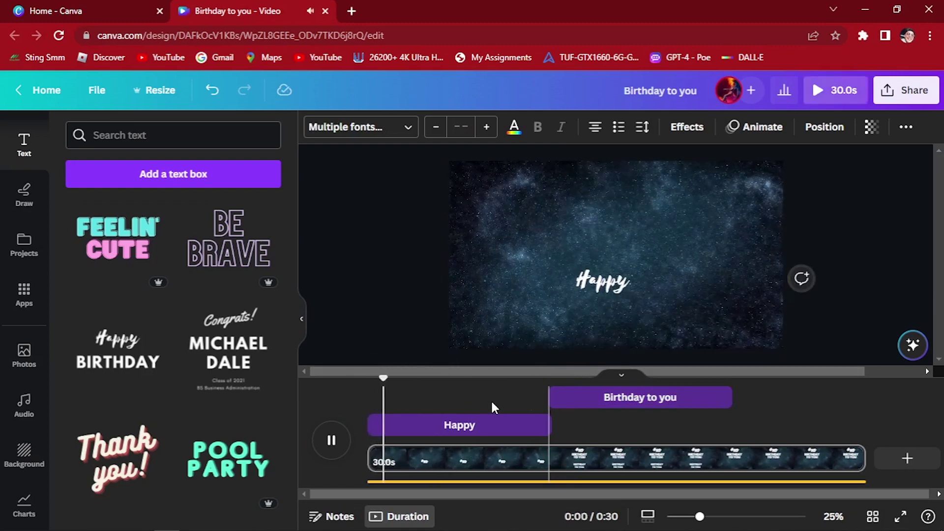
left_click(637, 282)
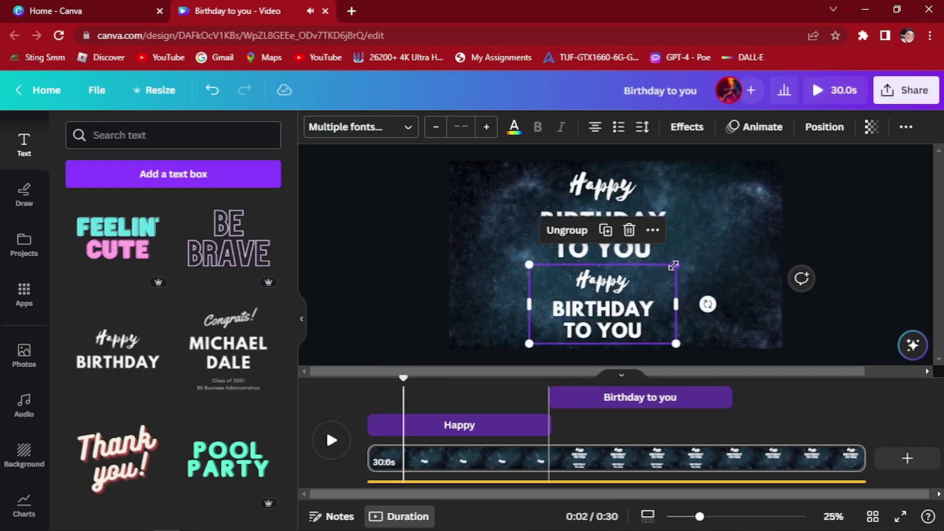
Step: Enlarge both birthday text copies and centre them on the video
left_click_drag(673, 266, 792, 169)
left_click_drag(684, 246, 643, 281)
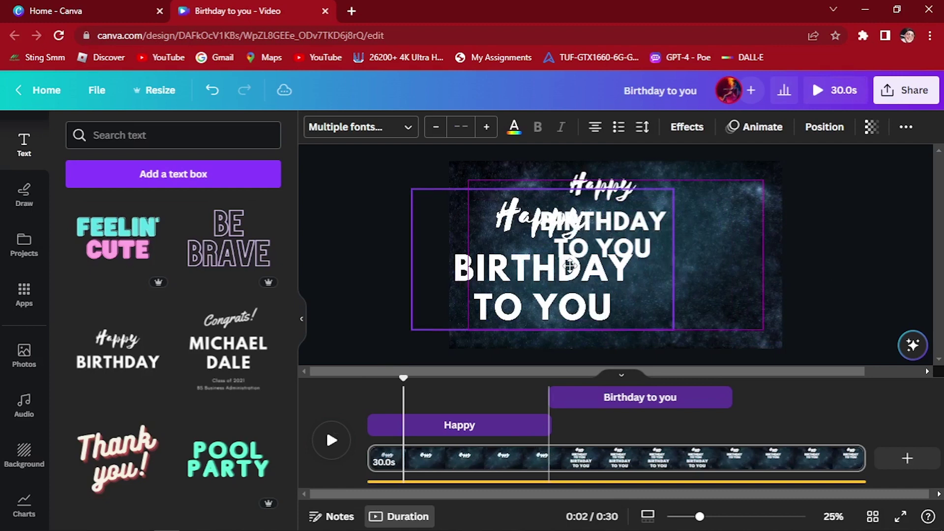
left_click(325, 427)
left_click_drag(596, 254, 576, 318)
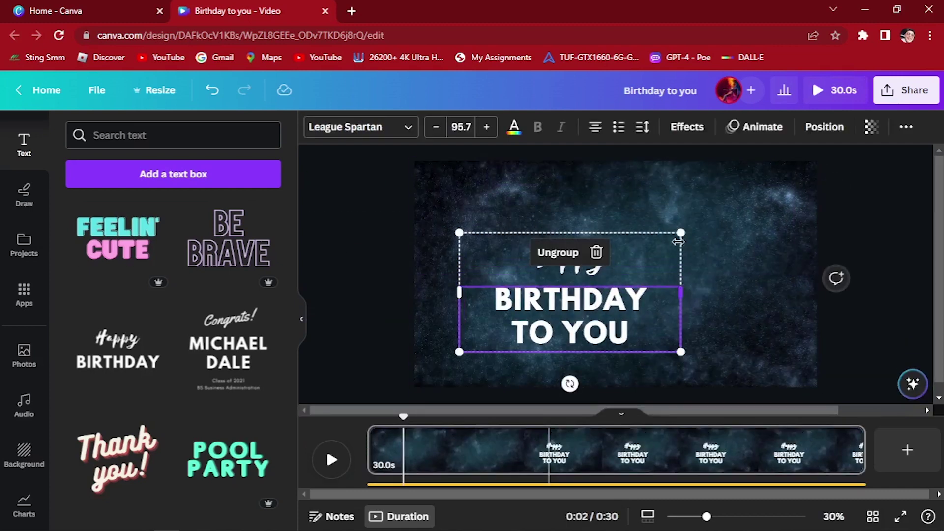
left_click_drag(679, 232, 794, 169)
mouse_move(703, 253)
left_mouse_down()
mouse_move(701, 243)
mouse_move(690, 255)
left_mouse_up()
Step: Apply a Fade on-enter animation to the birthday text and preview it
left_click(758, 129)
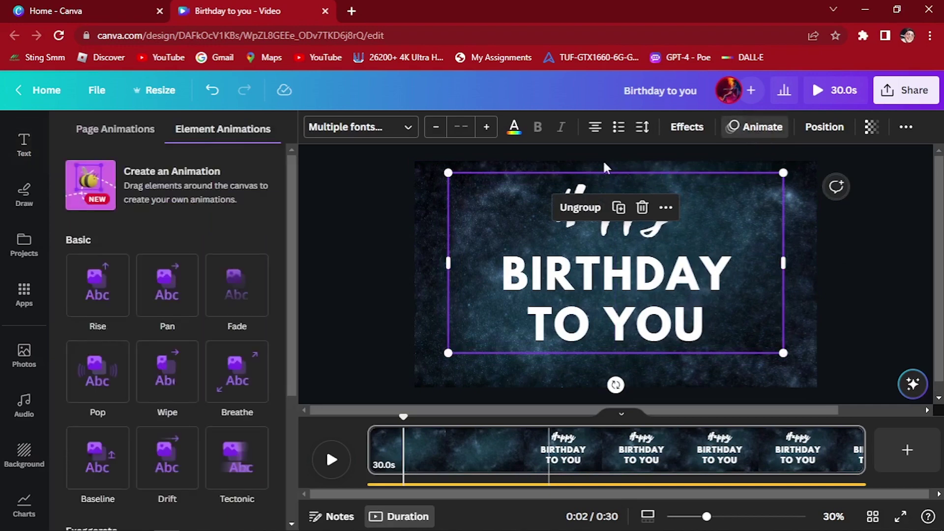
left_click(246, 288)
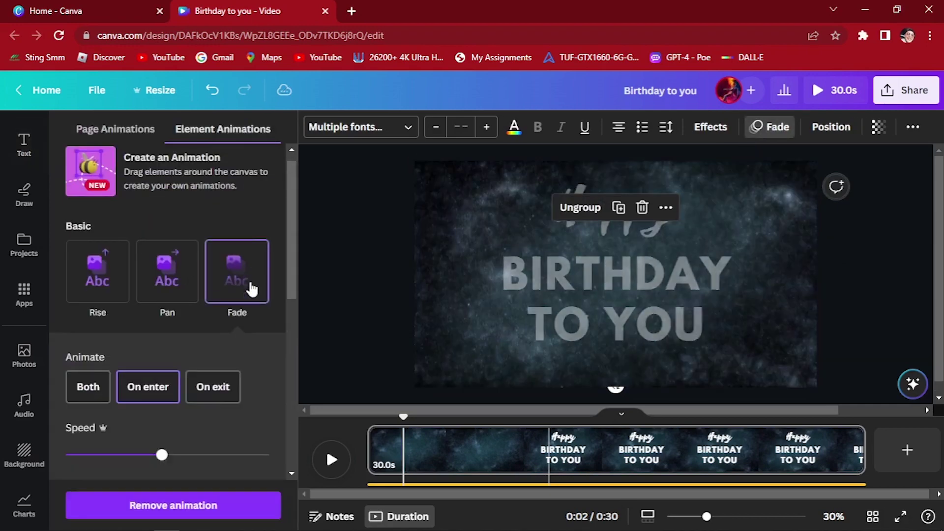
left_click(331, 460)
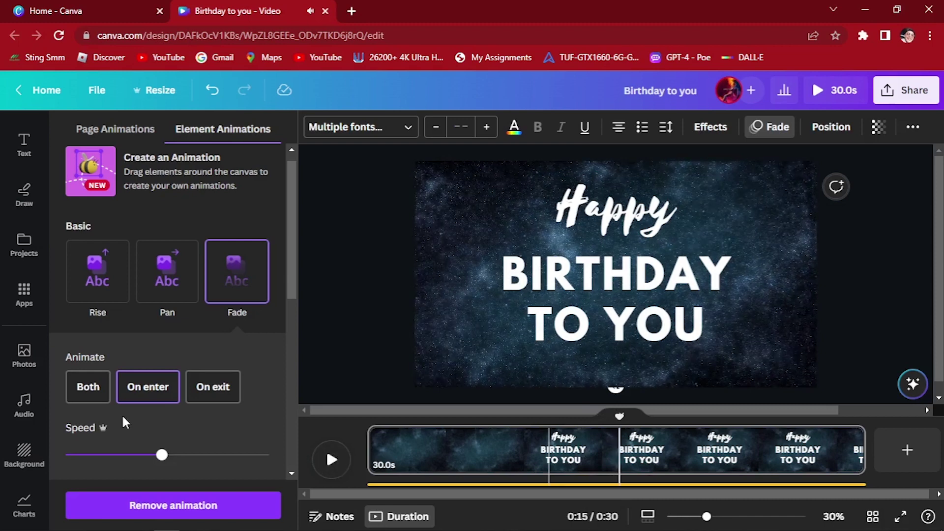
Step: In the text group's timing, move the Happy layer to start at 0:00 and end around 11s
left_click(603, 486)
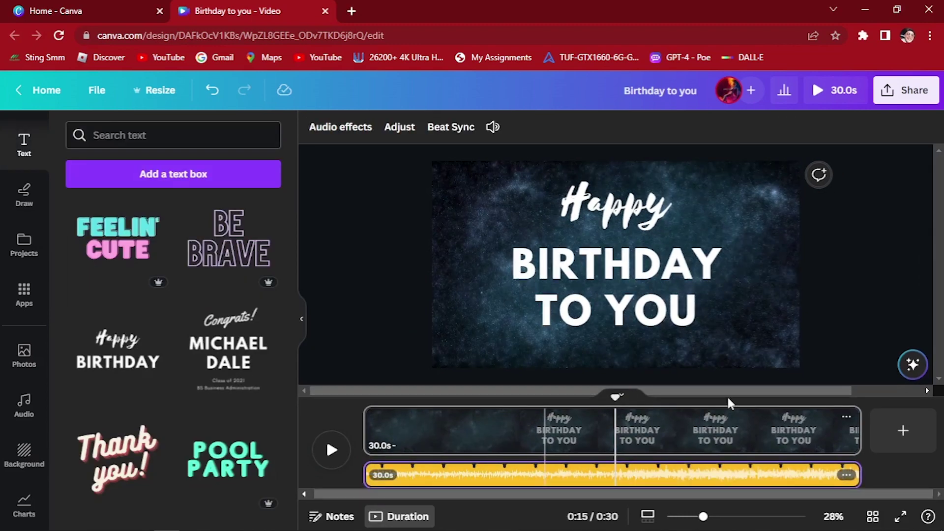
left_click(662, 291)
right_click(665, 305)
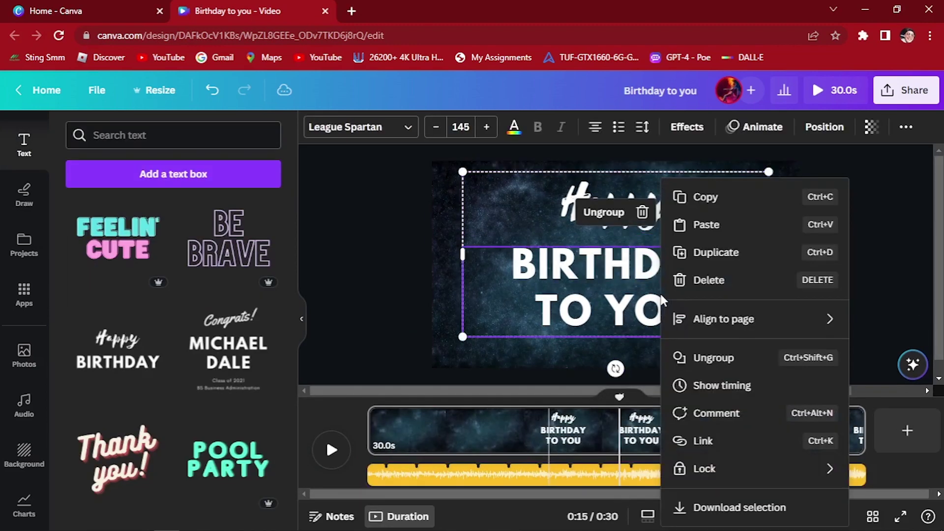
left_click(736, 385)
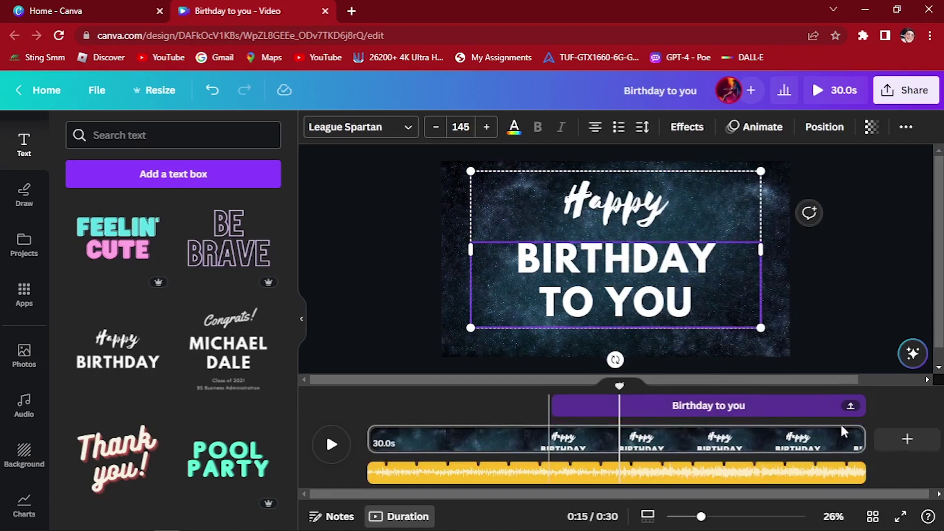
left_click(851, 406)
left_click(776, 409)
left_click_drag(777, 410, 594, 409)
left_click_drag(677, 404, 549, 404)
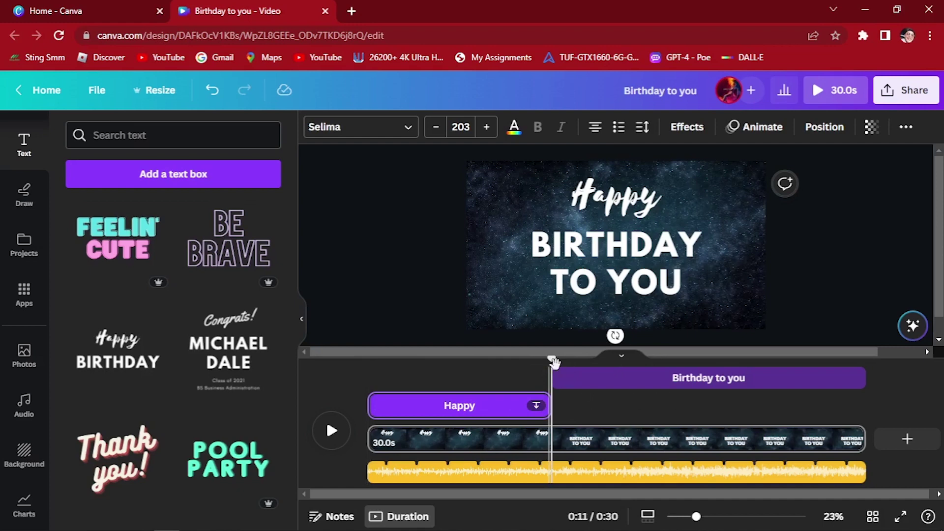
Step: Play the preview from the start to check Happy appears alone first
left_click_drag(552, 363, 354, 382)
key("space")
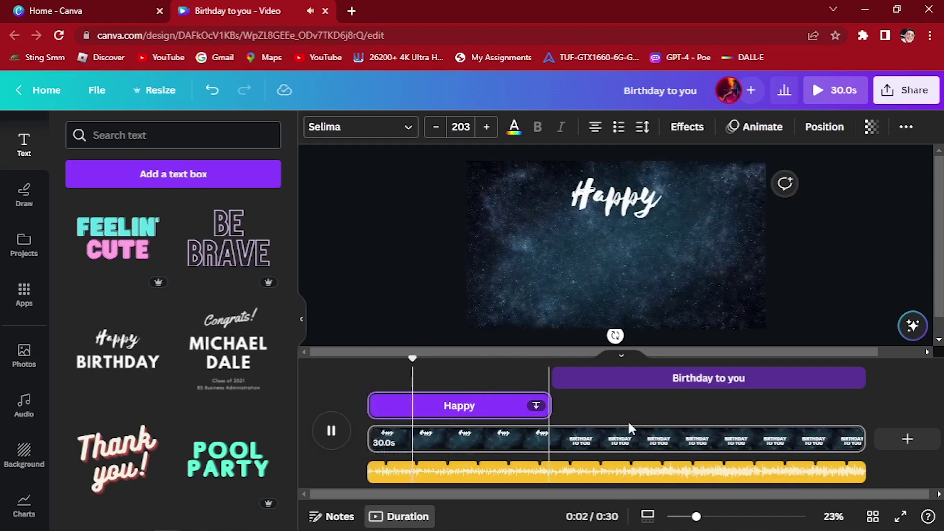
left_click(613, 196)
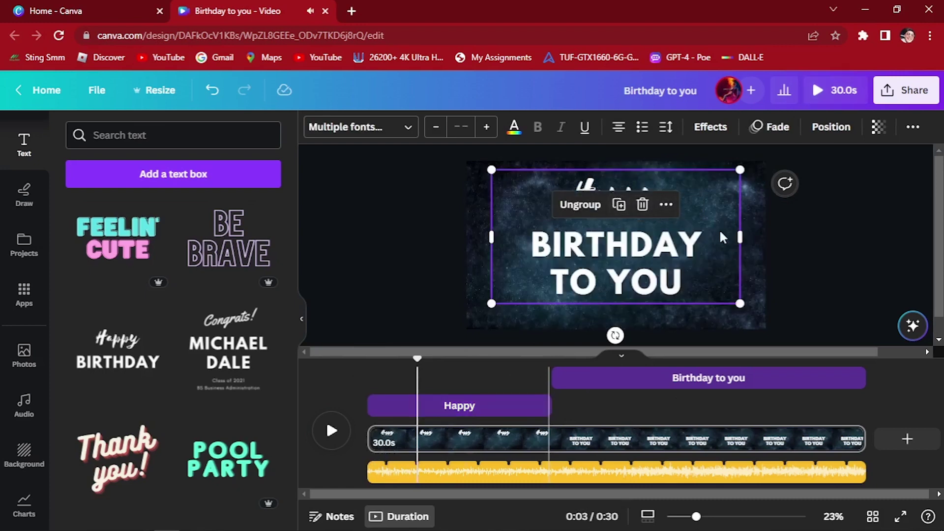
left_click(333, 432)
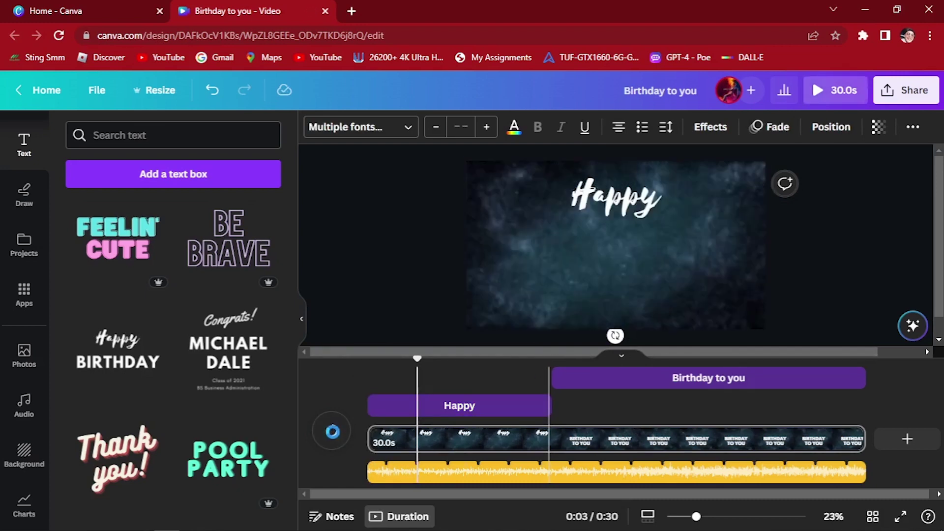
left_click(526, 253)
Step: Inspect the BIRTHDAY TO YOU text, then select the starry background video
left_click(616, 212)
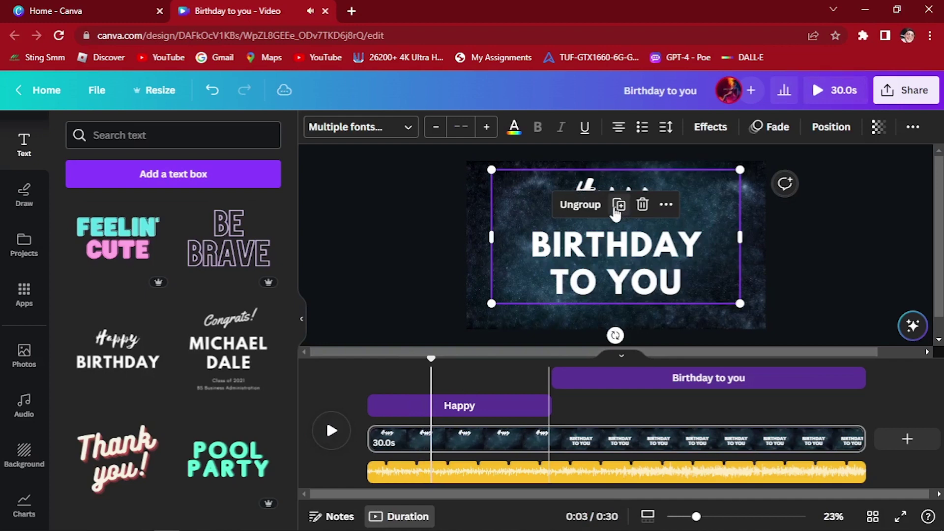
left_click(648, 253)
left_click(887, 252)
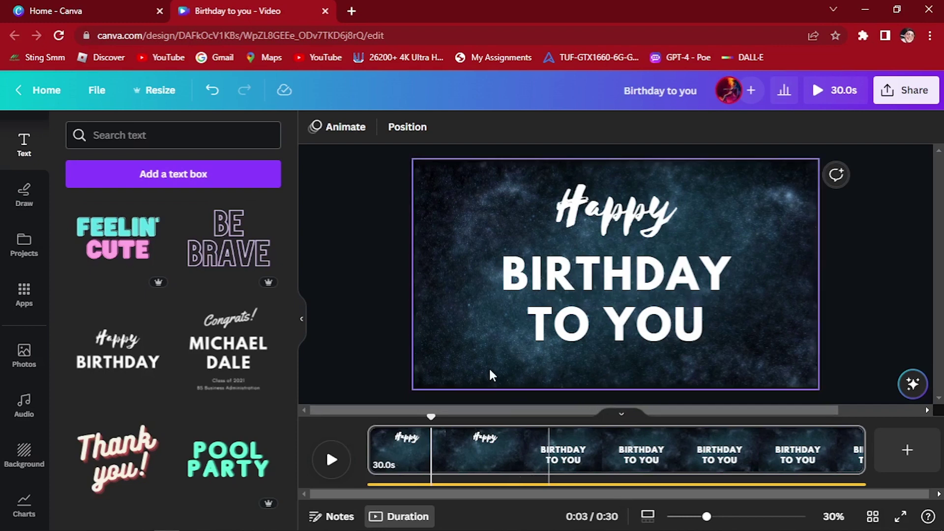
left_click(432, 217)
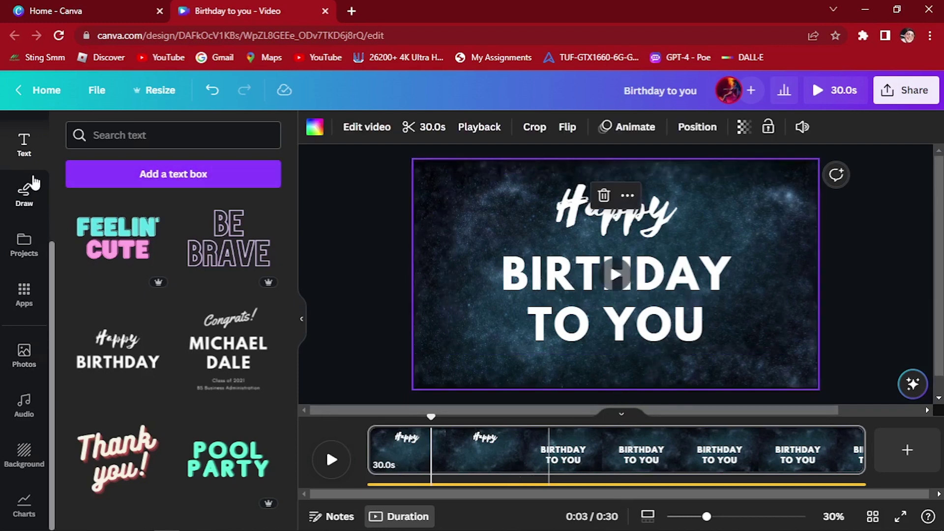
Step: Add the sunset video from the background videos and set it as the page background
left_click(27, 193)
scroll(19, 256, "up", 2)
left_click(30, 219)
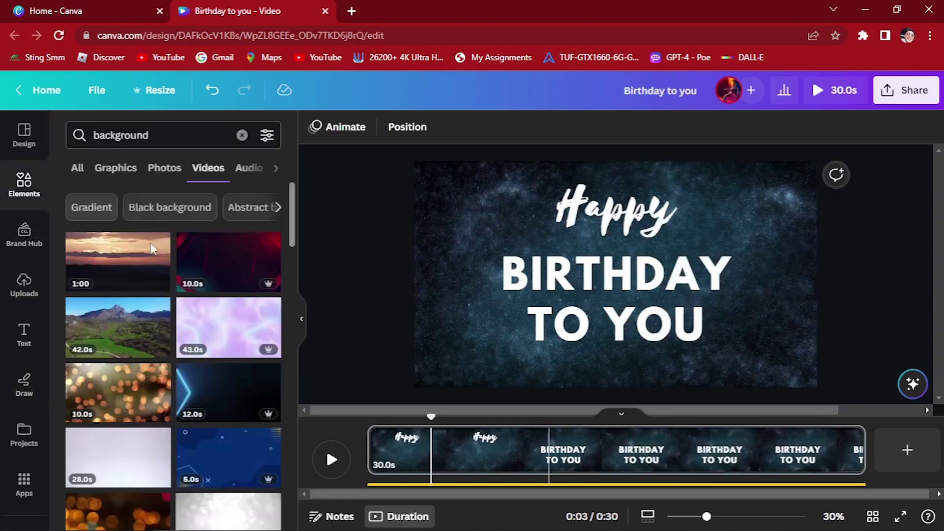
left_click(123, 280)
right_click(480, 245)
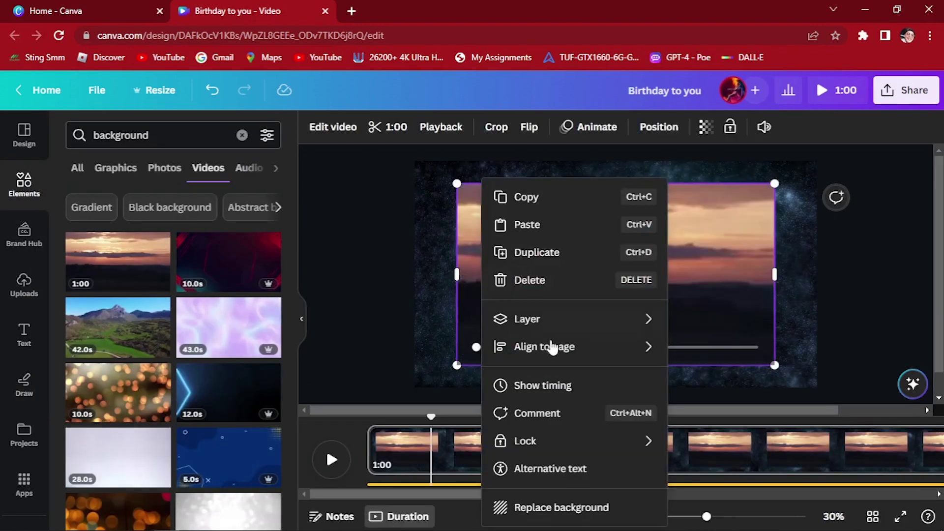
left_click(536, 506)
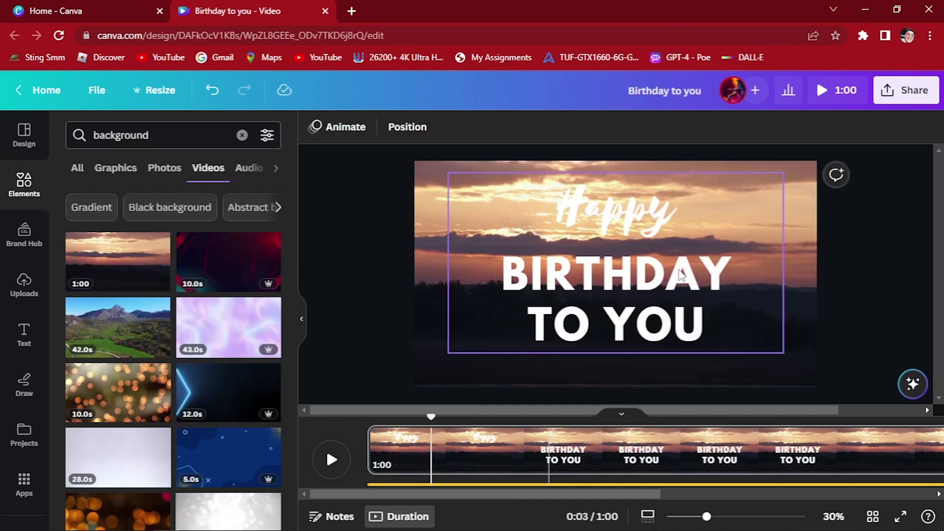
Step: Add the purple holographic video instead and make it the page background
left_click(681, 275)
left_click(223, 340)
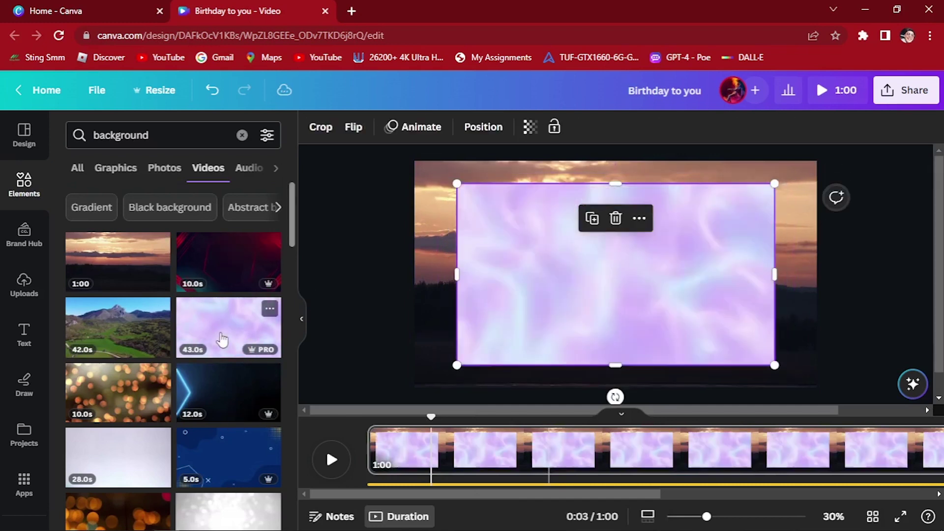
right_click(566, 187)
left_click(605, 507)
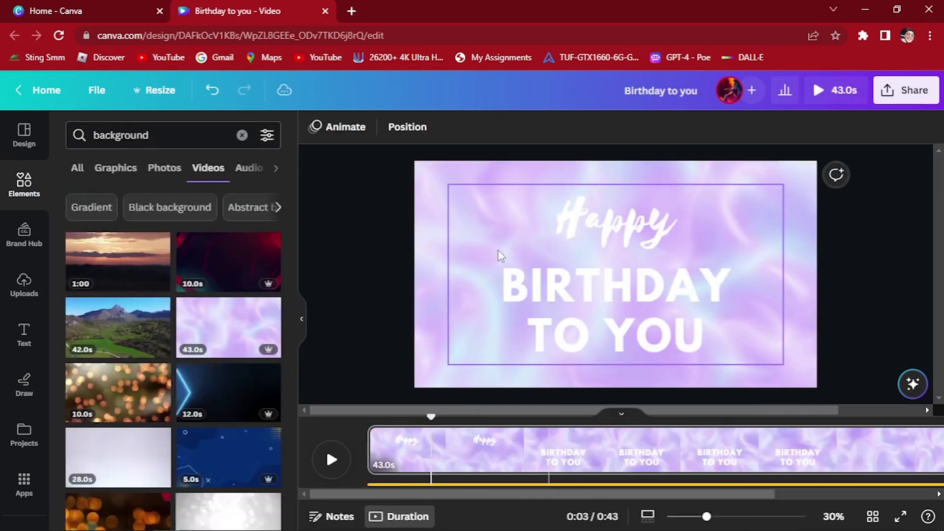
left_click(608, 285)
Step: Change the BIRTHDAY TO YOU text colour to black
double_click(607, 285)
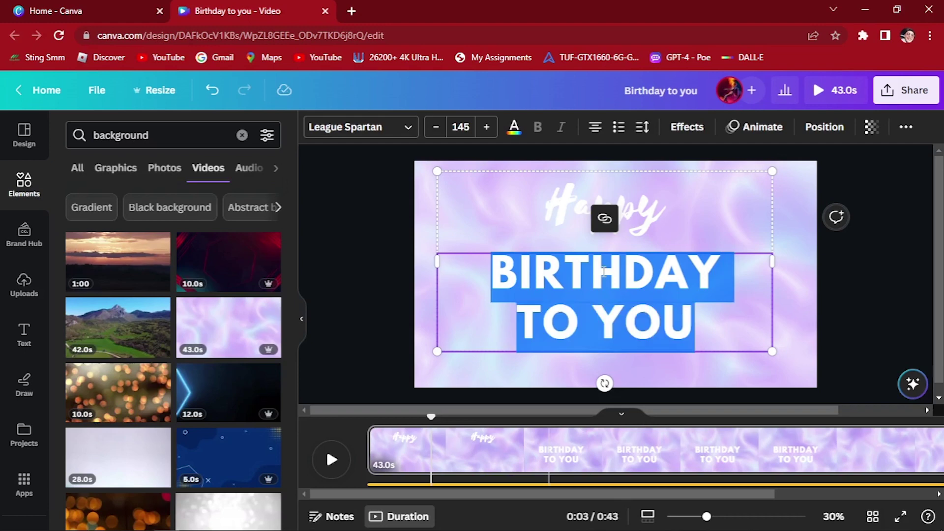
left_click(684, 128)
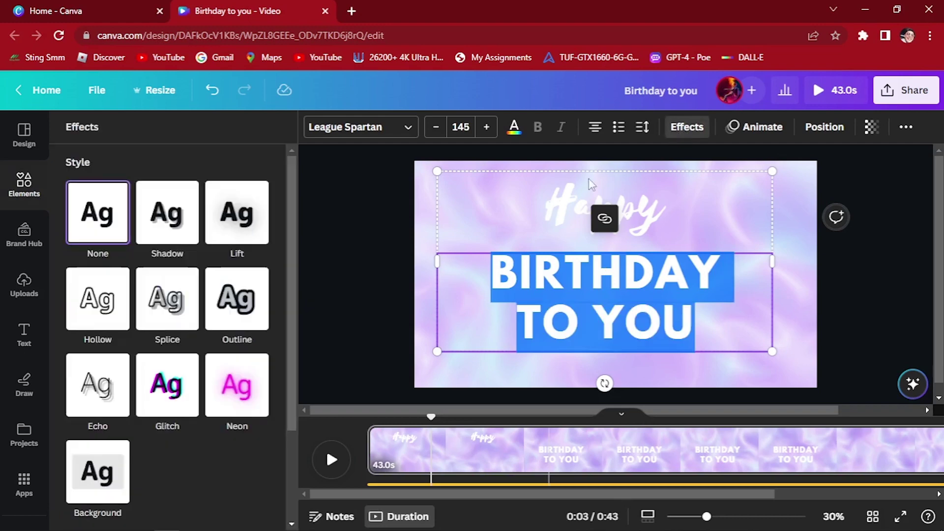
left_click(513, 127)
left_click(80, 419)
left_click(379, 280)
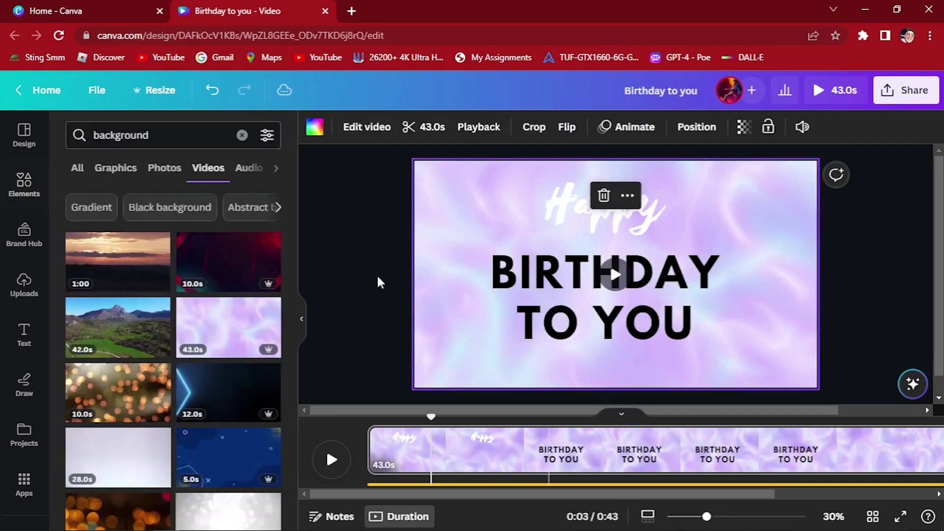
Step: Change the word Happy to black as well
left_click(581, 215)
double_click(581, 216)
left_click(687, 127)
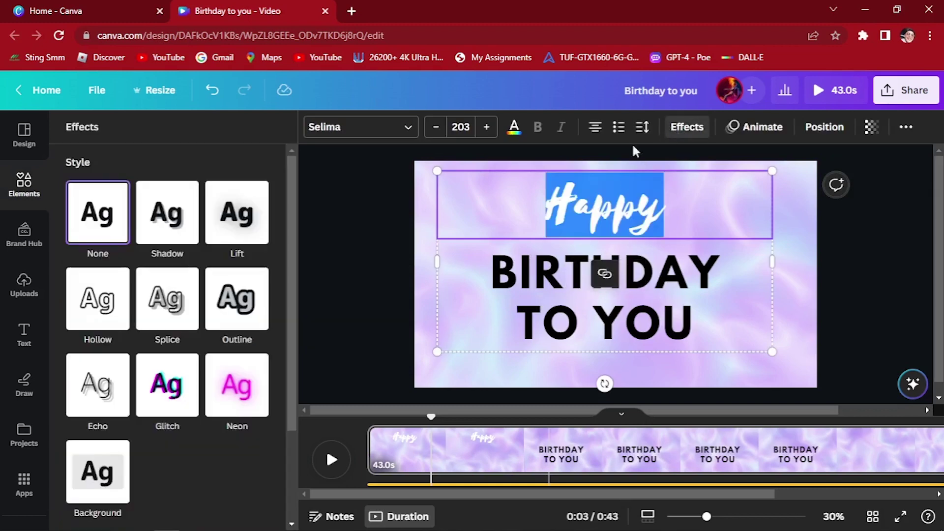
left_click(514, 128)
left_click(118, 210)
left_click(309, 210)
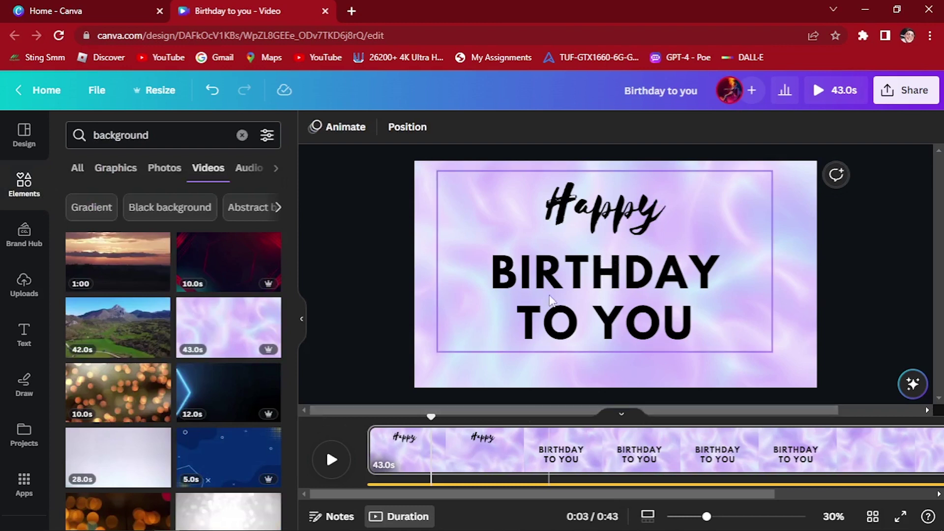
left_click(605, 295)
Step: Pause the preview at 0:14 and drag the lyric text group to the page centre
left_click(338, 462)
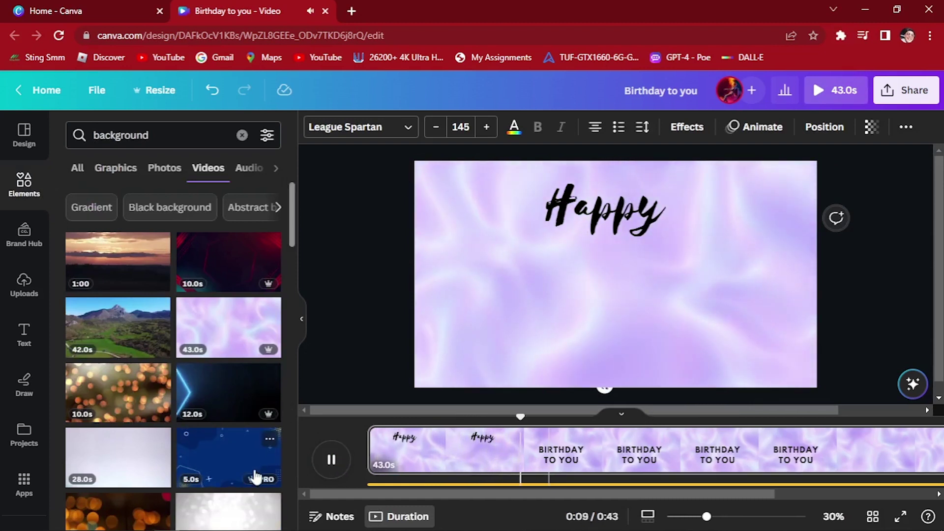
left_click(334, 458)
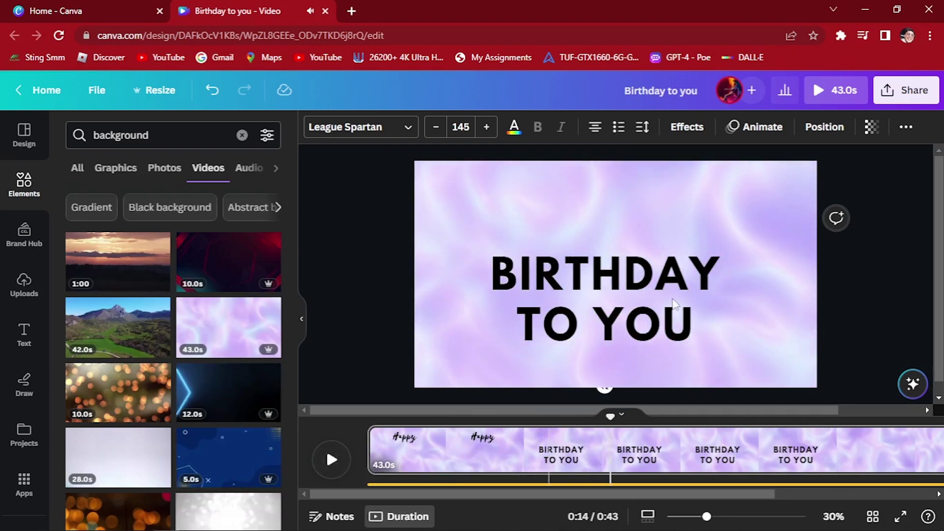
left_click(620, 301)
left_click_drag(636, 289, 617, 276)
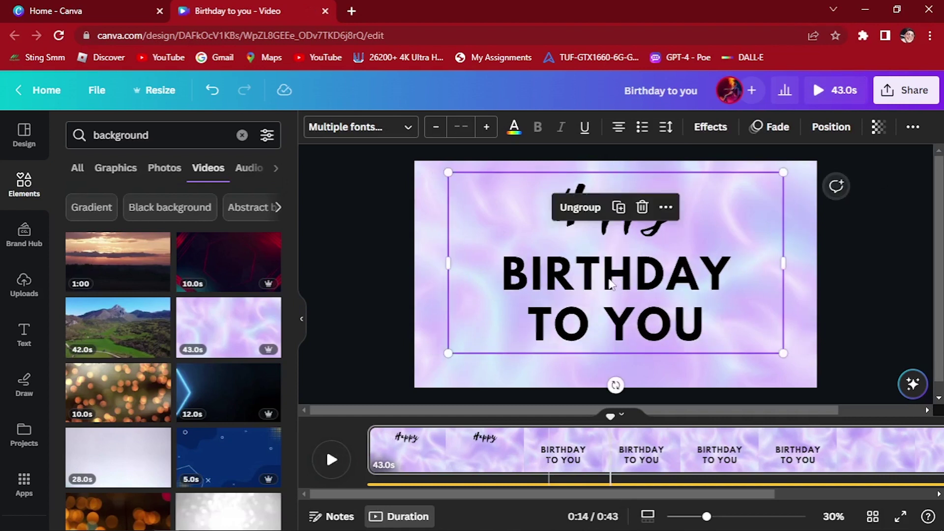
left_click(915, 98)
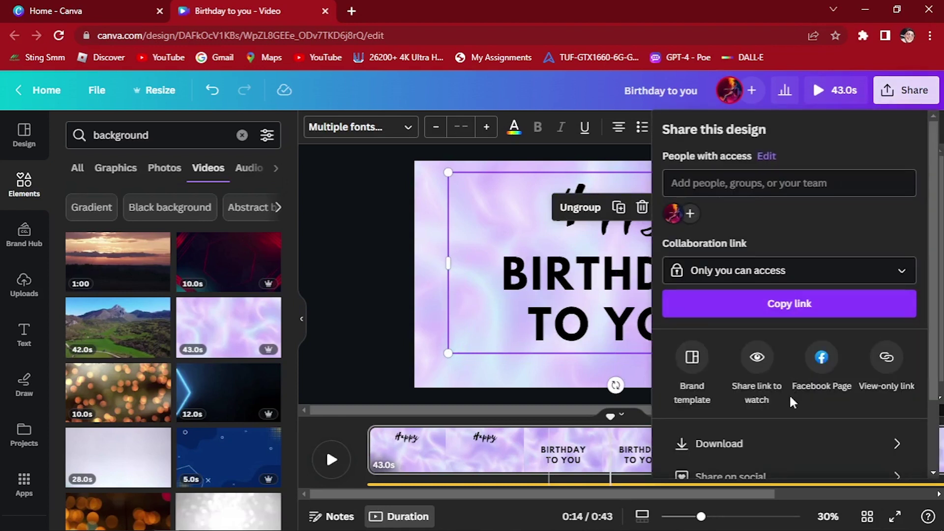
left_click(780, 440)
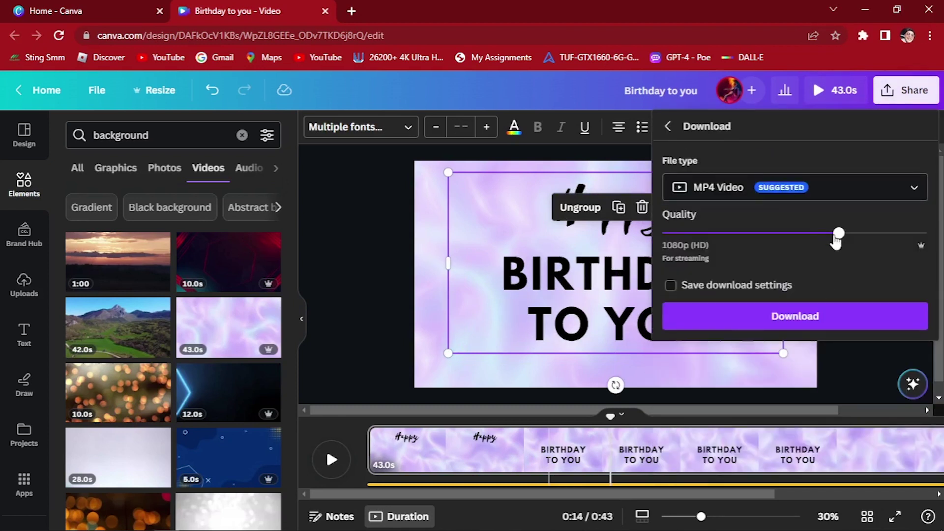
left_click_drag(839, 234, 929, 246)
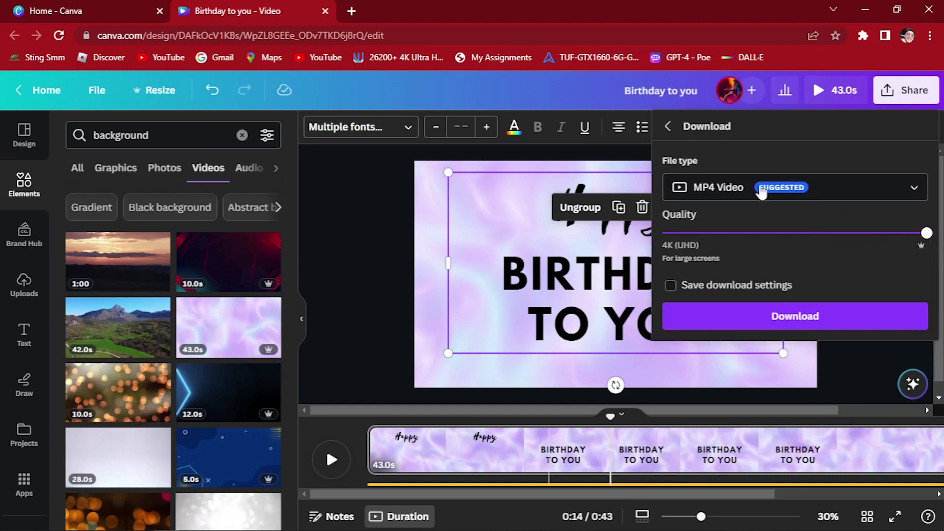
left_click(345, 232)
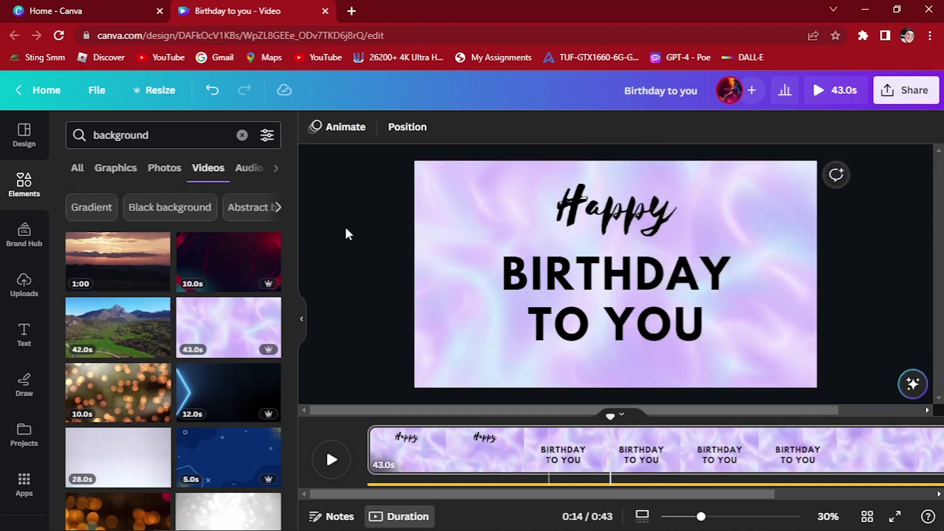